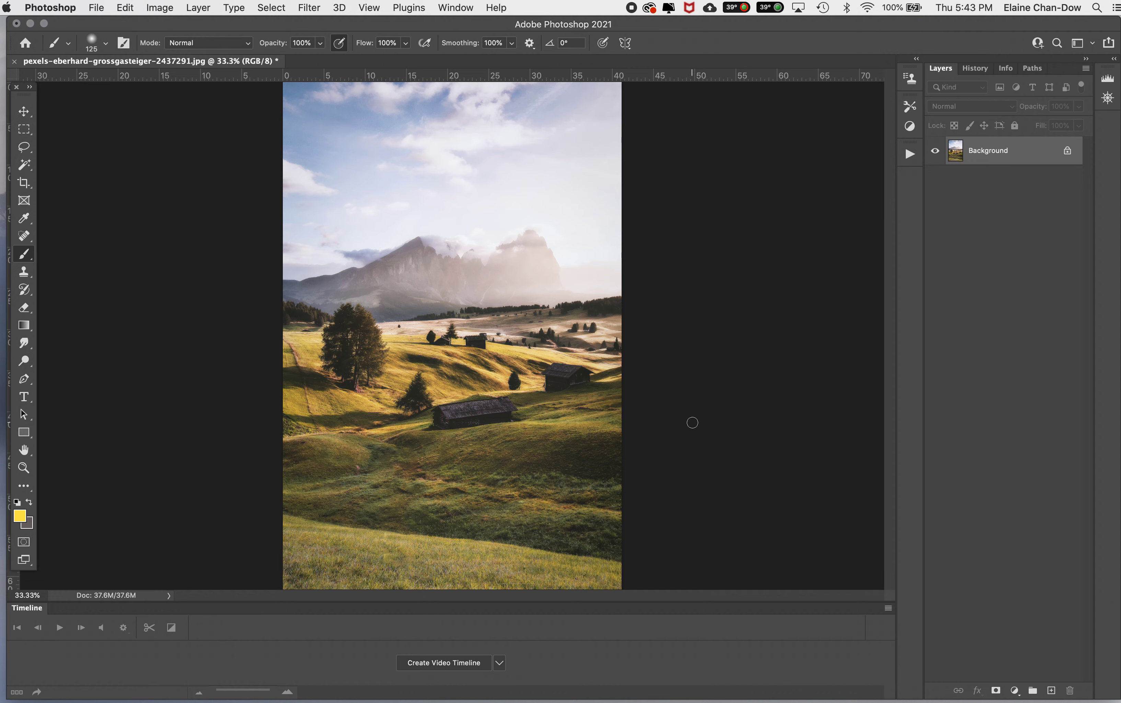
Add a Hue/Saturation adjustment layer above the background and target its Greens range
{"action": "left_click", "coordinate": [1014, 691]}
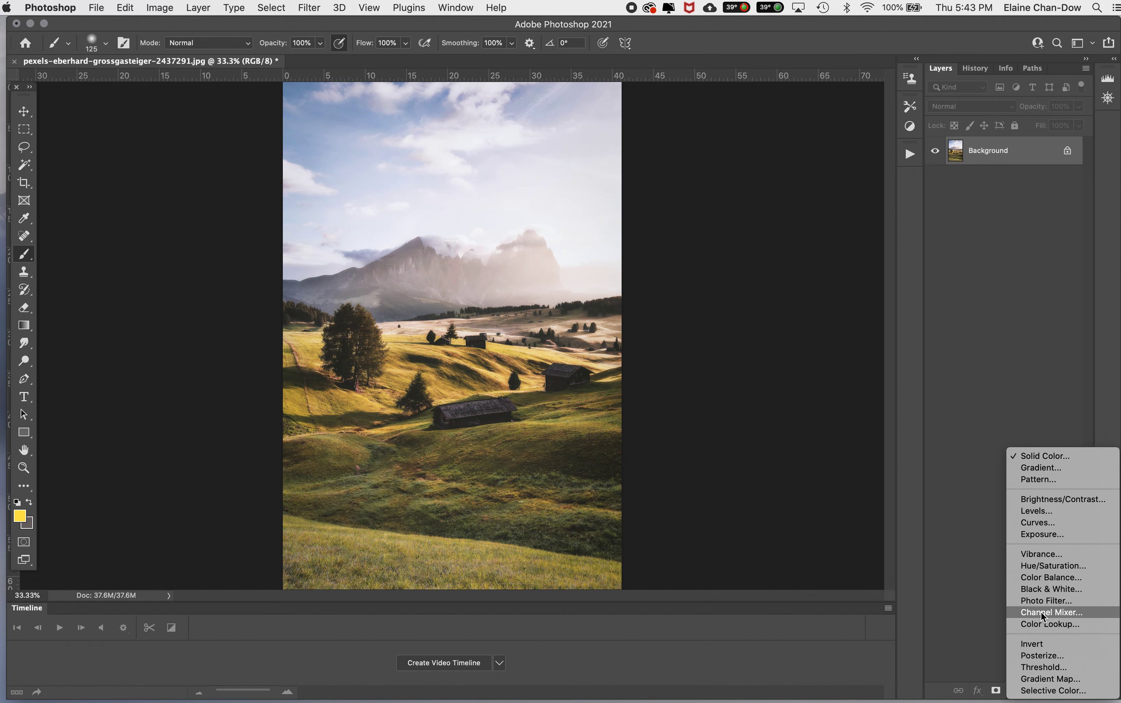
{"action": "left_click", "coordinate": [1066, 567]}
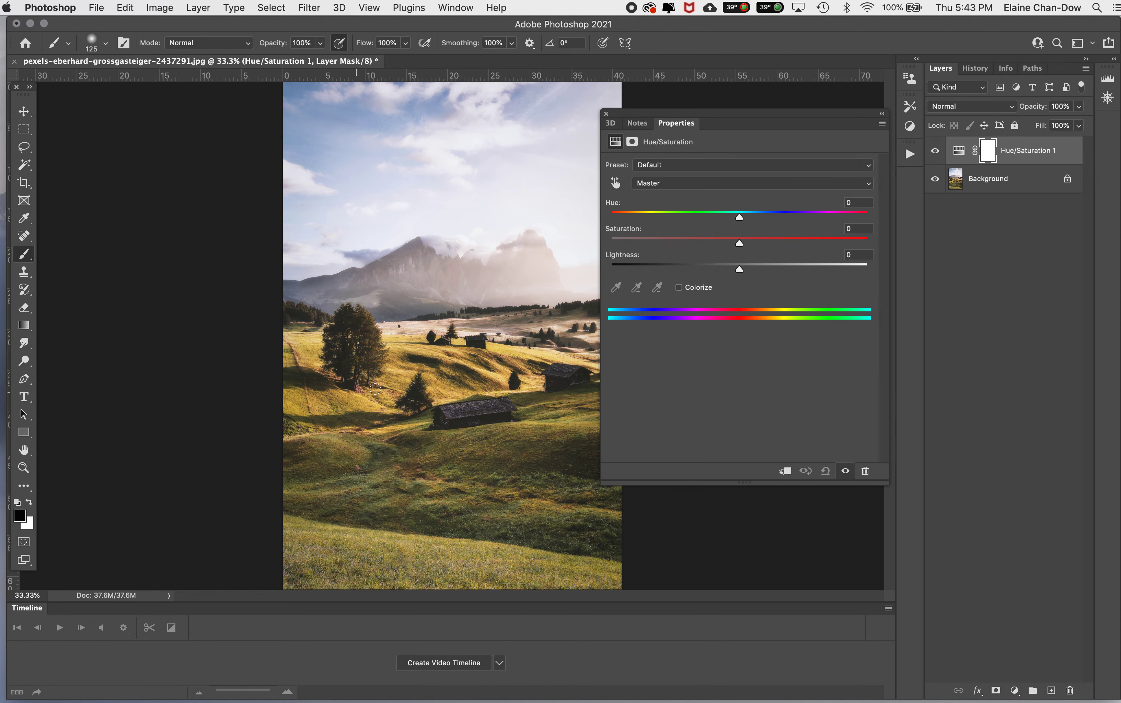
{"action": "left_click", "coordinate": [776, 185]}
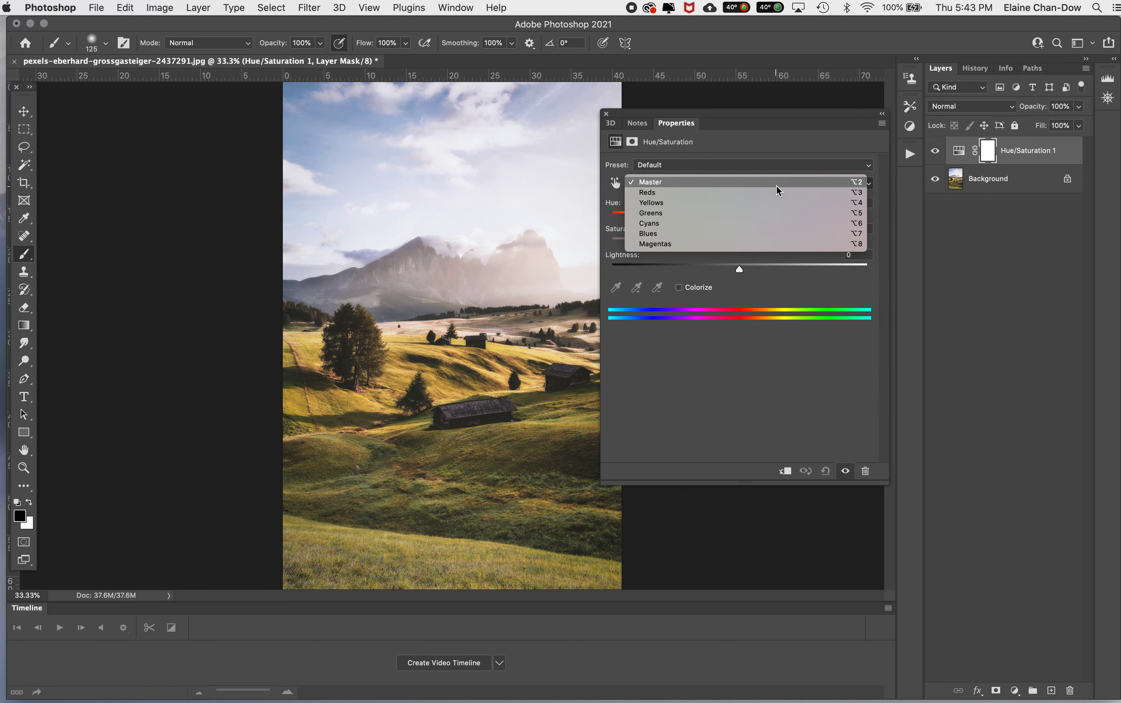
{"action": "left_click", "coordinate": [767, 213]}
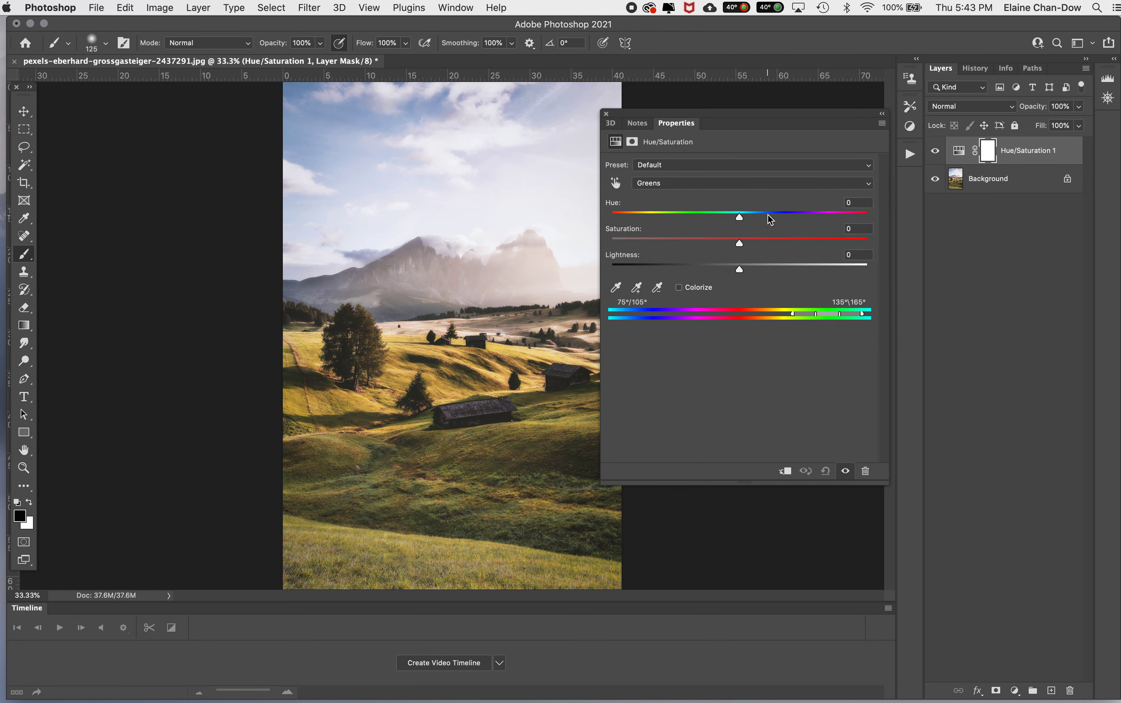
{"action": "left_click", "coordinate": [657, 183]}
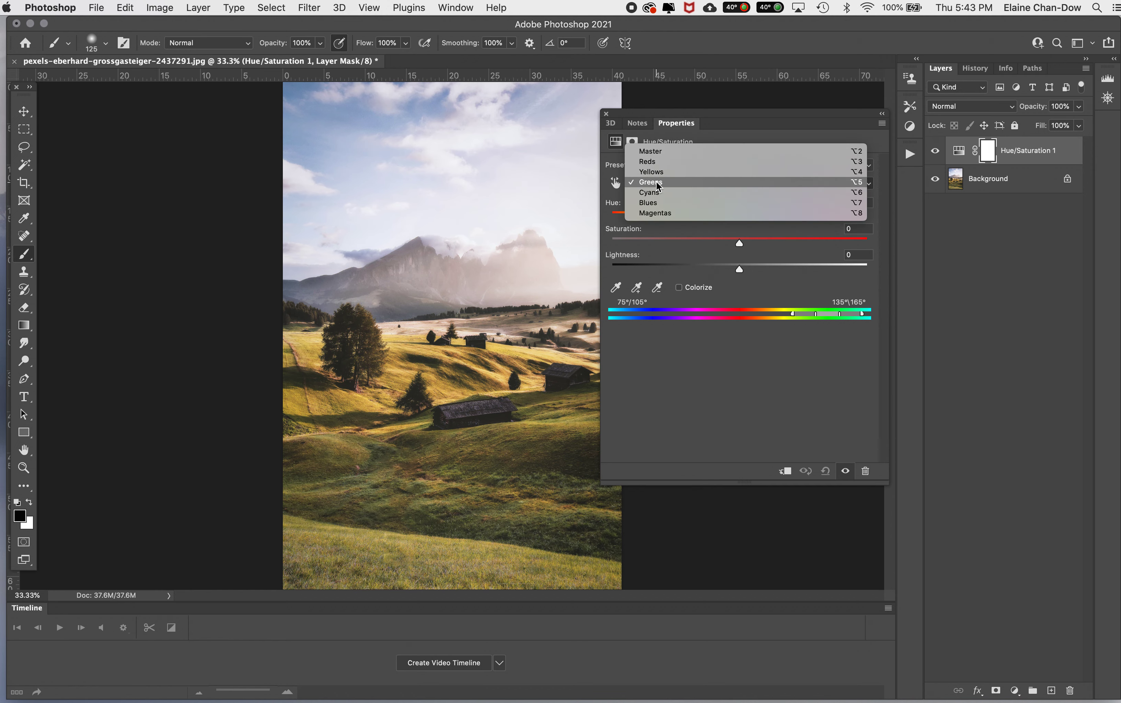
{"action": "left_click", "coordinate": [684, 183]}
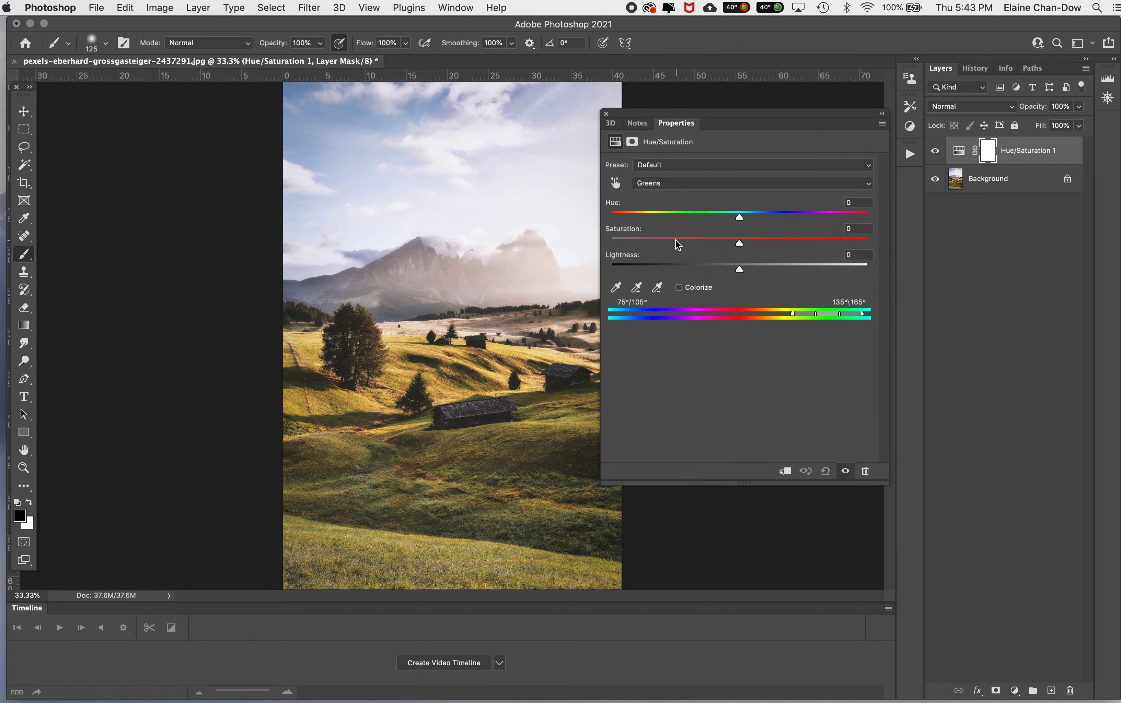
Set the Hue/Saturation saturation to -100 and shift and widen the affected color range to 18°/51° through 113°\150°
{"action": "left_click_drag", "start_coordinate": [739, 242], "coordinate": [600, 241]}
{"action": "left_click", "coordinate": [821, 315]}
{"action": "left_click_drag", "start_coordinate": [821, 316], "coordinate": [787, 318]}
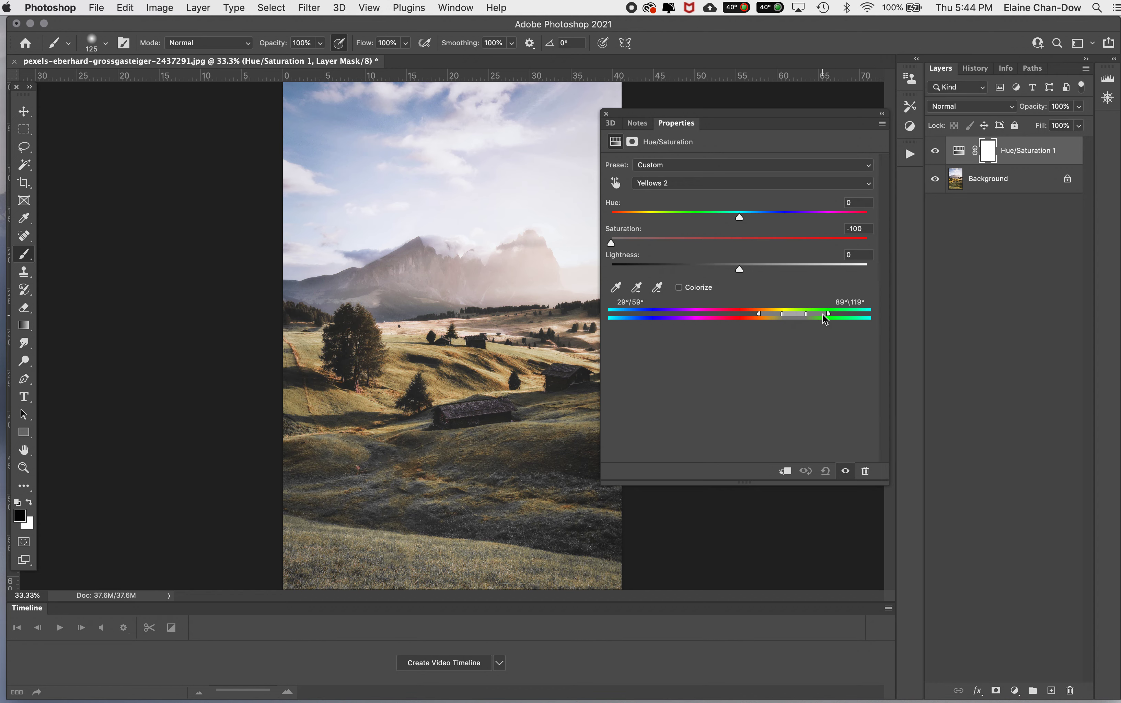
{"action": "left_click_drag", "start_coordinate": [829, 315], "coordinate": [849, 316]}
{"action": "left_click_drag", "start_coordinate": [808, 315], "coordinate": [778, 320]}
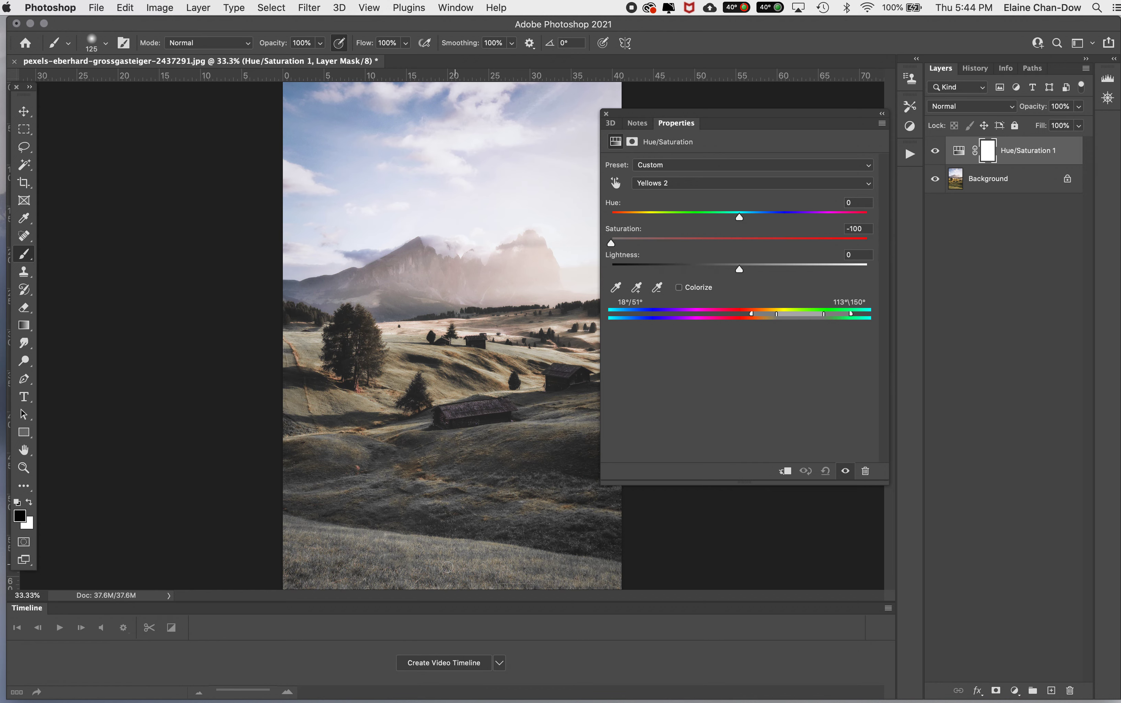
Adjust the color range's lower limits to 18°/64° and set the saturation to -36
{"action": "left_click_drag", "start_coordinate": [777, 318], "coordinate": [786, 316]}
{"action": "left_click_drag", "start_coordinate": [618, 243], "coordinate": [700, 251]}
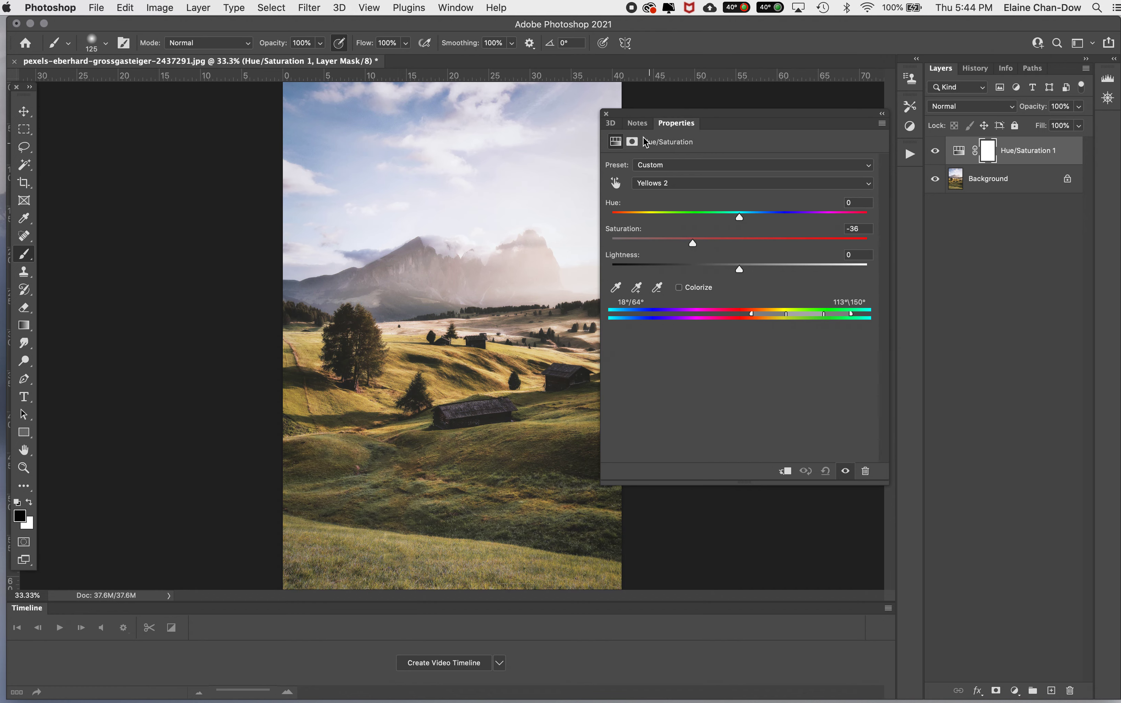
{"action": "left_click", "coordinate": [606, 113]}
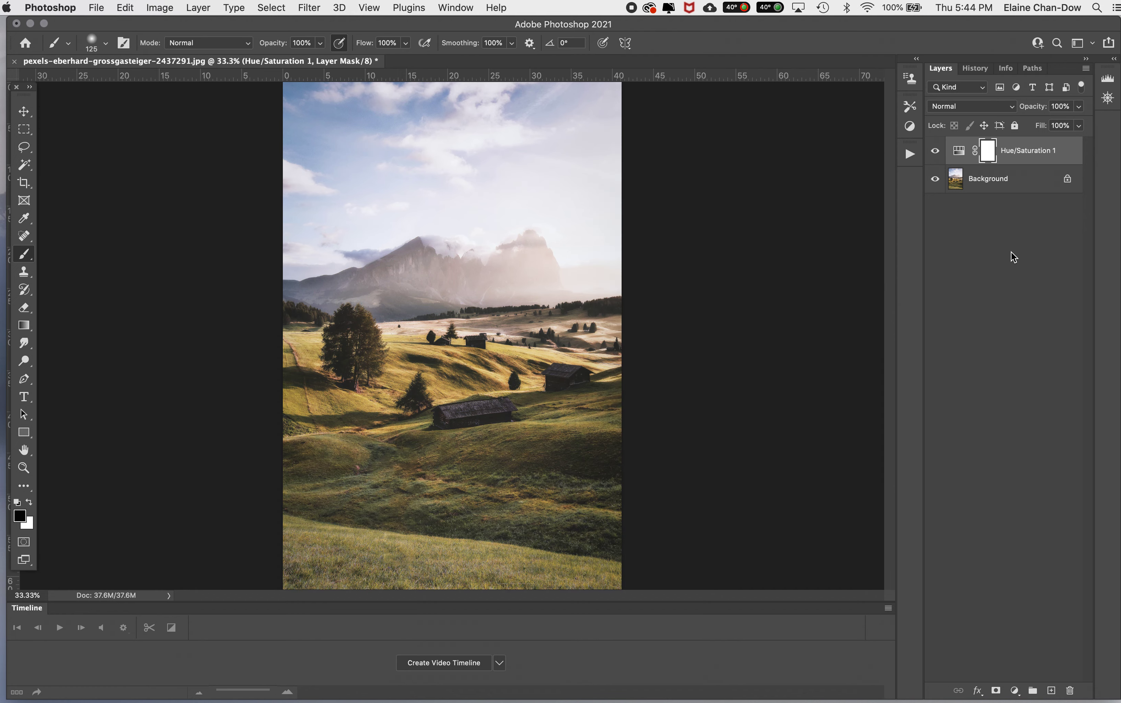
Add a Black & White adjustment layer directly above the Background layer
{"action": "left_click", "coordinate": [1015, 181]}
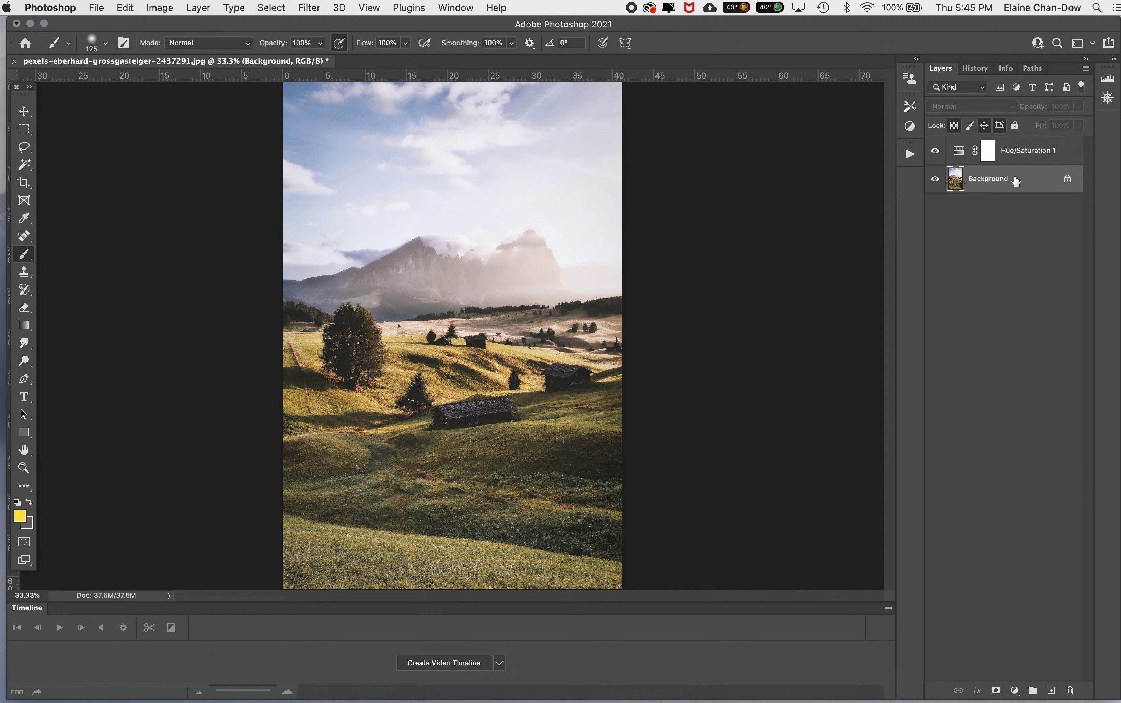
{"action": "left_click", "coordinate": [1014, 691]}
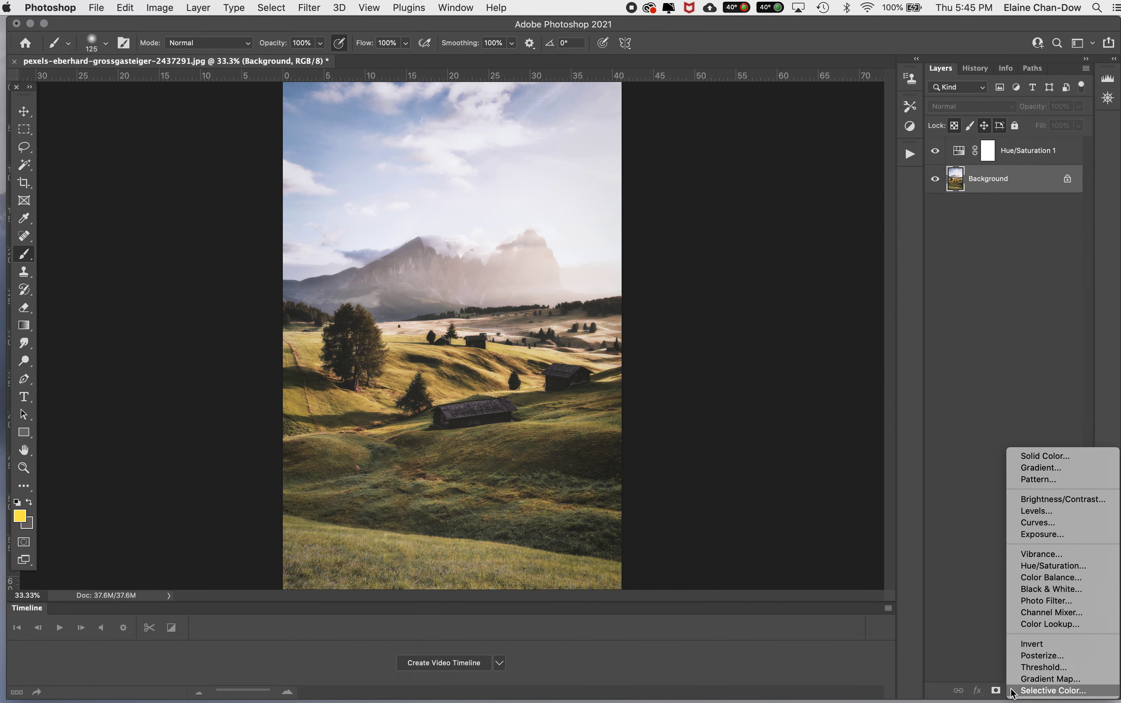
{"action": "left_click", "coordinate": [1050, 588]}
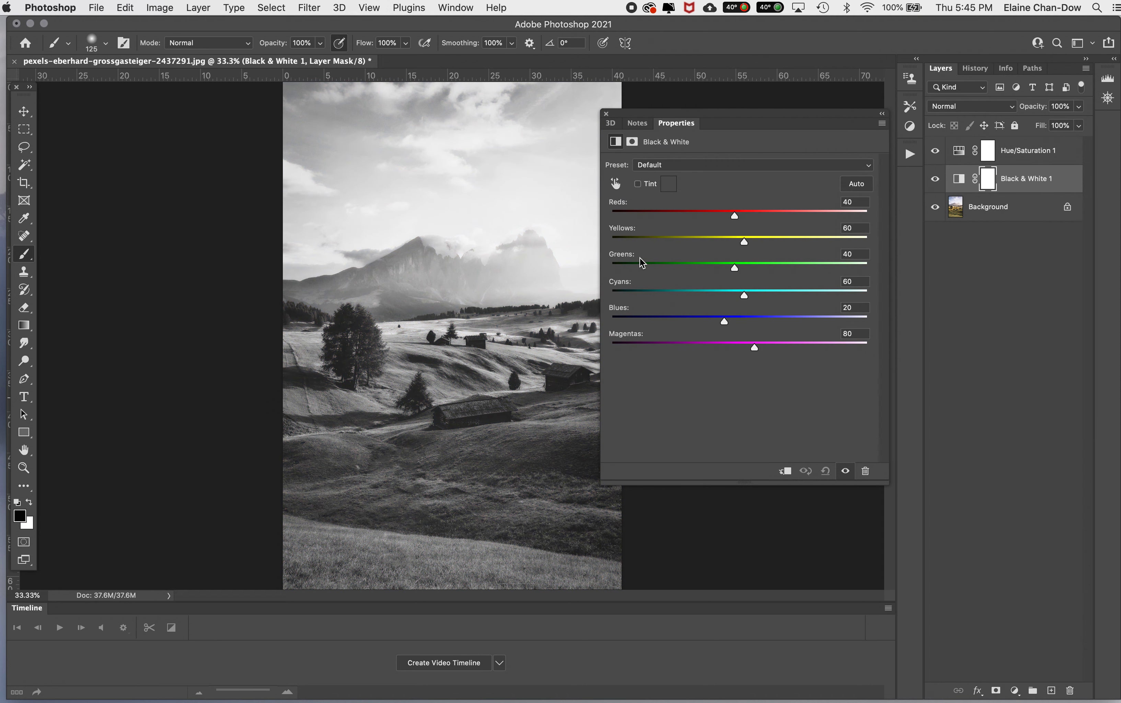
{"action": "left_click_drag", "start_coordinate": [759, 117], "coordinate": [781, 112]}
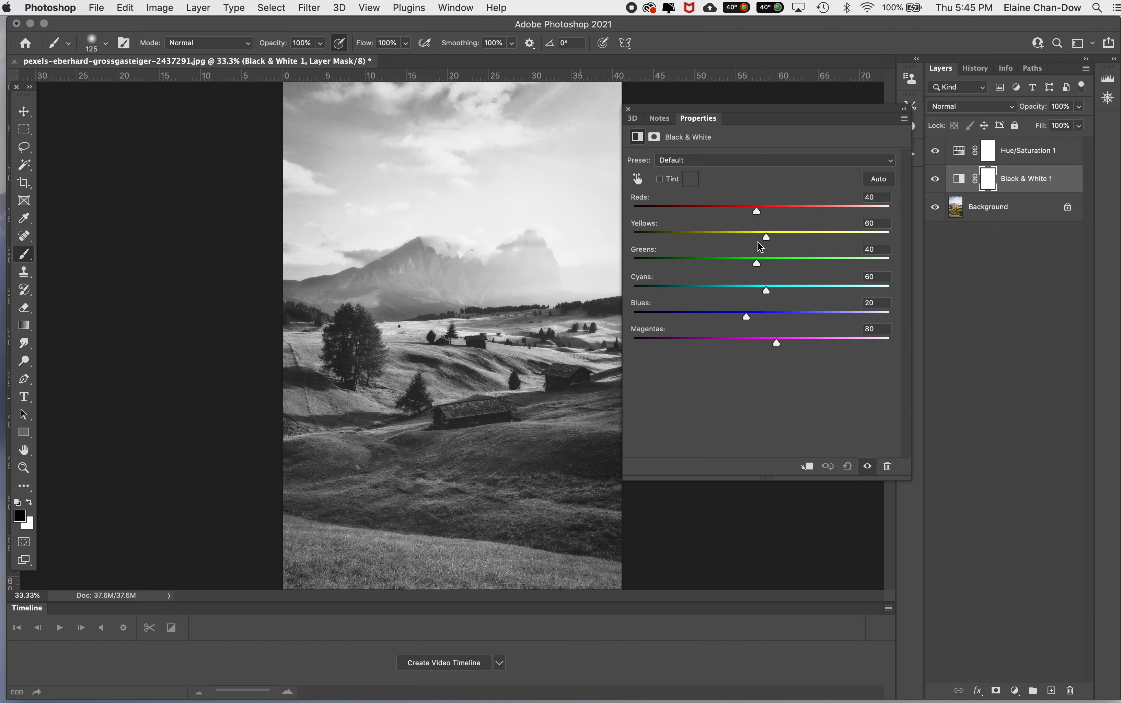
Set the Black & White mix to Reds -34, Yellows 150, Greens 98, Cyans -200, Blues -200 and Magentas -2
{"action": "left_click_drag", "start_coordinate": [756, 211], "coordinate": [812, 239]}
{"action": "left_click_drag", "start_coordinate": [766, 291], "coordinate": [680, 293]}
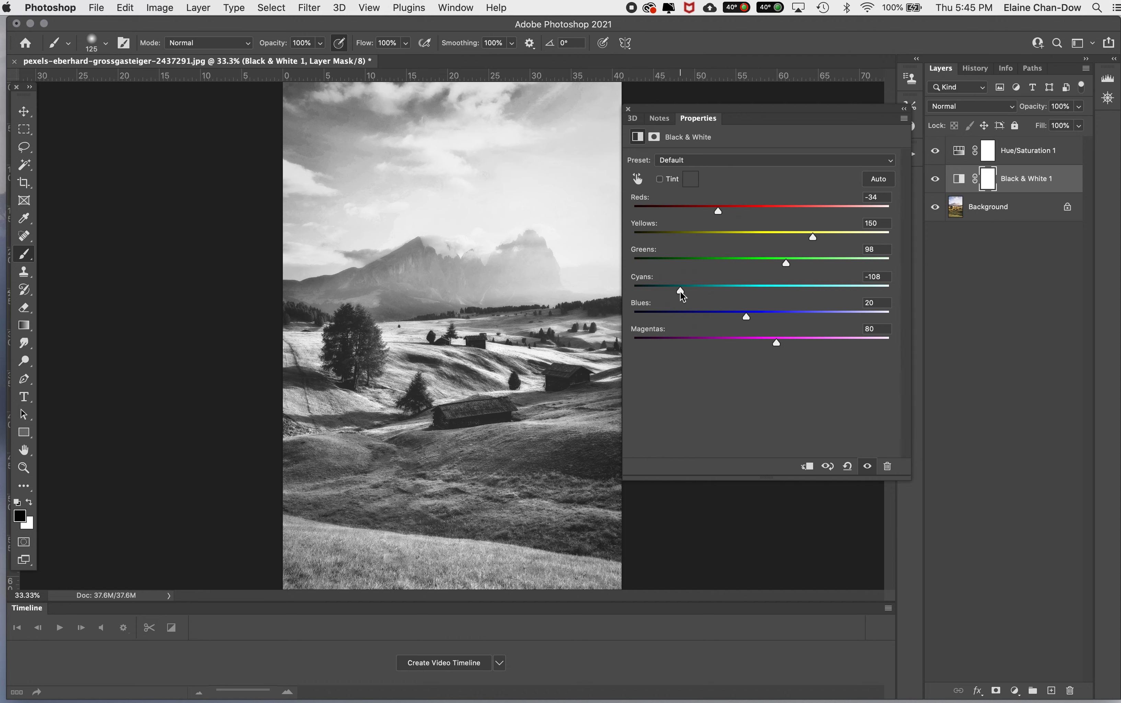
{"action": "left_click_drag", "start_coordinate": [746, 318], "coordinate": [697, 321]}
{"action": "left_click_drag", "start_coordinate": [686, 320], "coordinate": [631, 318]}
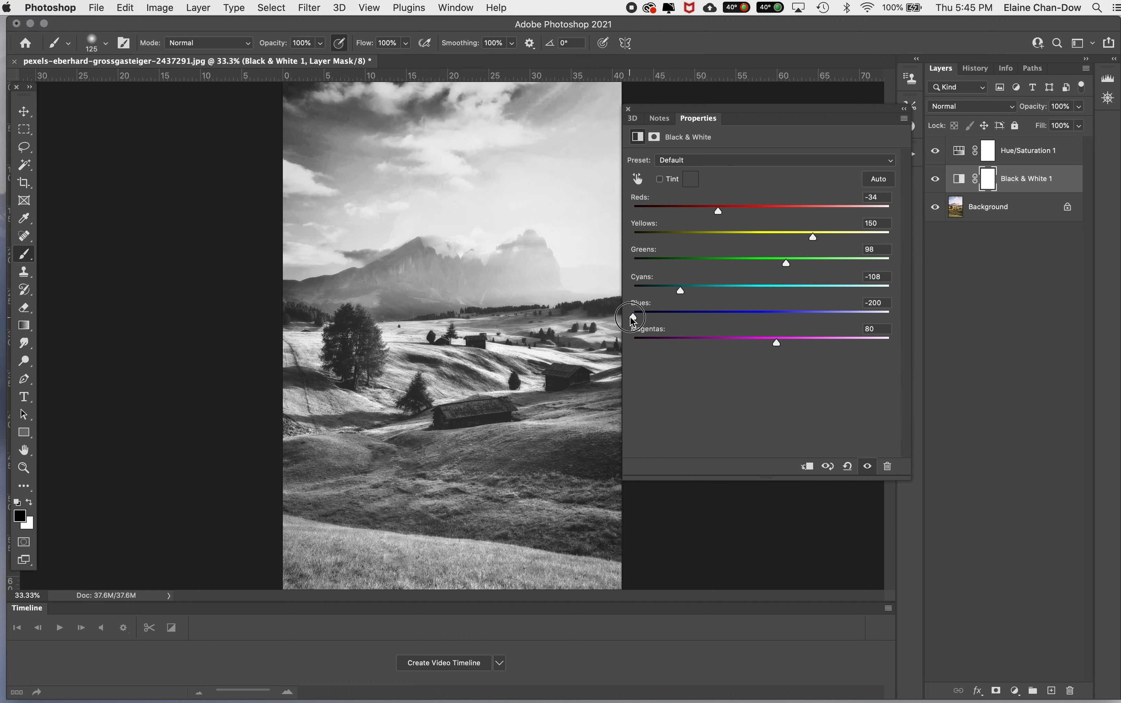
{"action": "left_click_drag", "start_coordinate": [681, 290], "coordinate": [631, 291]}
{"action": "left_click_drag", "start_coordinate": [775, 344], "coordinate": [726, 343]}
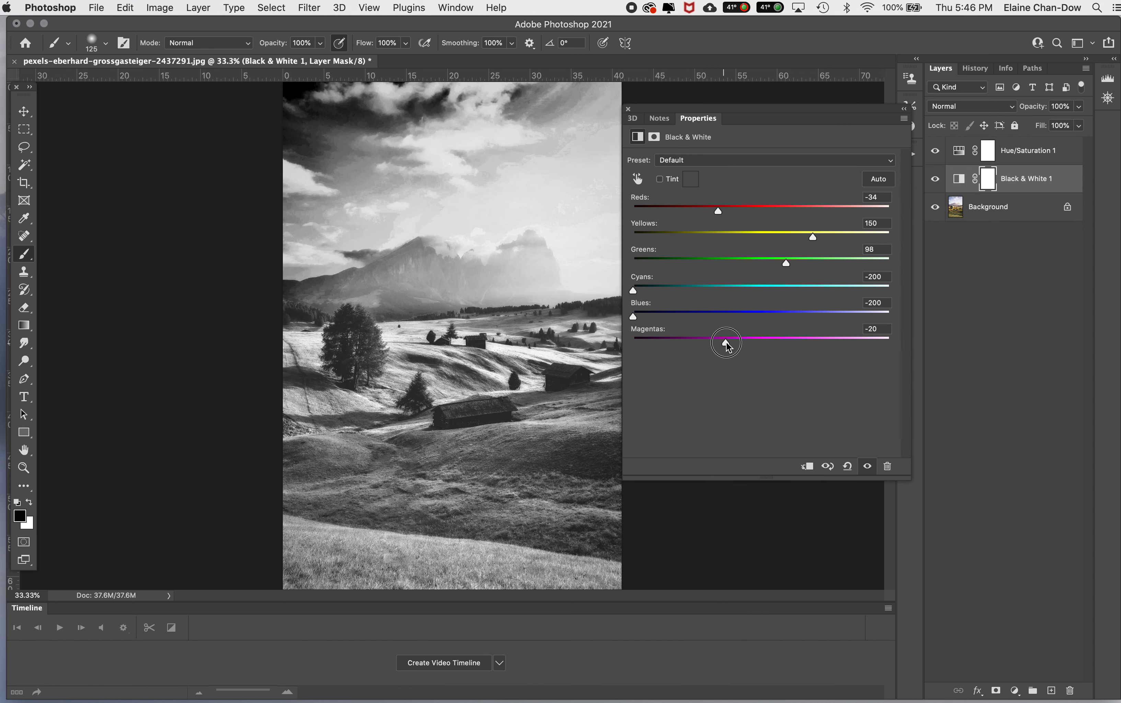
{"action": "left_click_drag", "start_coordinate": [728, 342], "coordinate": [737, 343]}
Show the document's channels and load the RGB channel's luminosity as a selection
{"action": "left_click", "coordinate": [450, 5]}
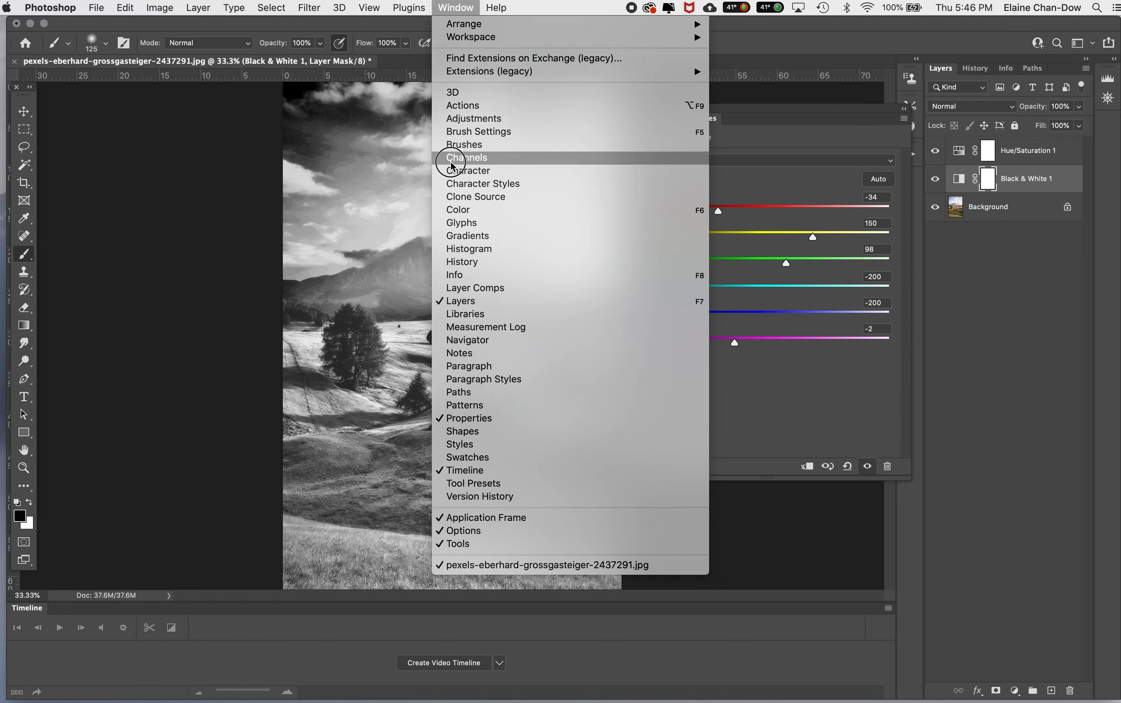
{"action": "key", "text": "Escape"}
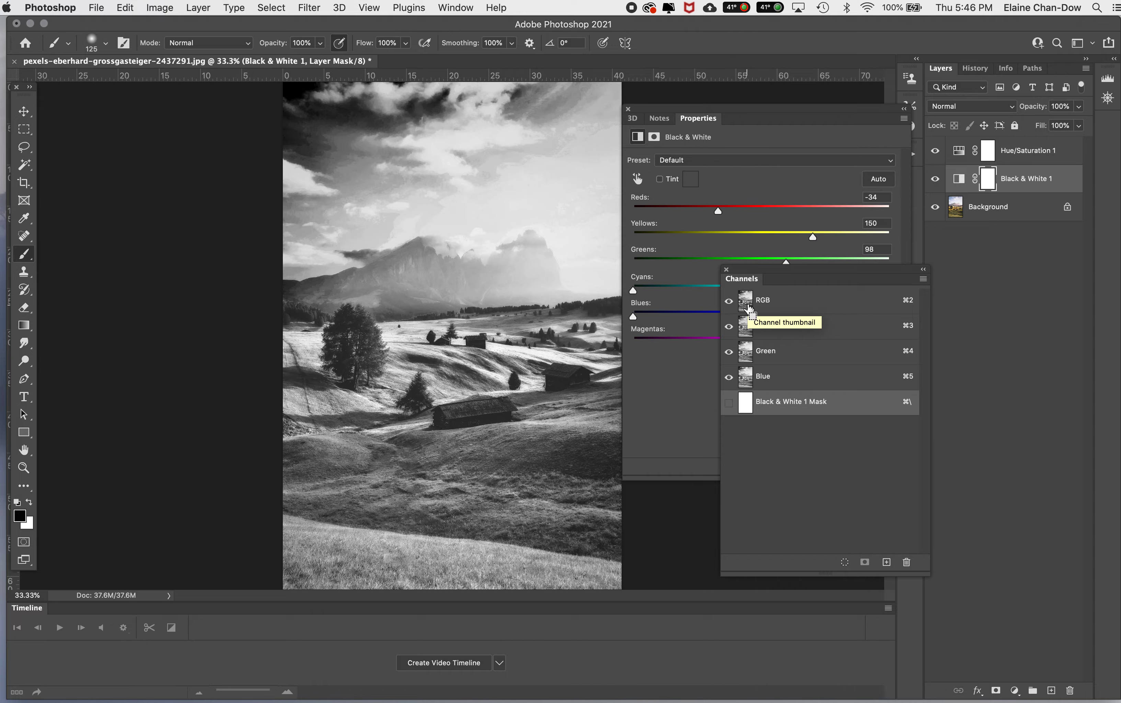
{"action": "left_click", "coordinate": [746, 305], "text": "super"}
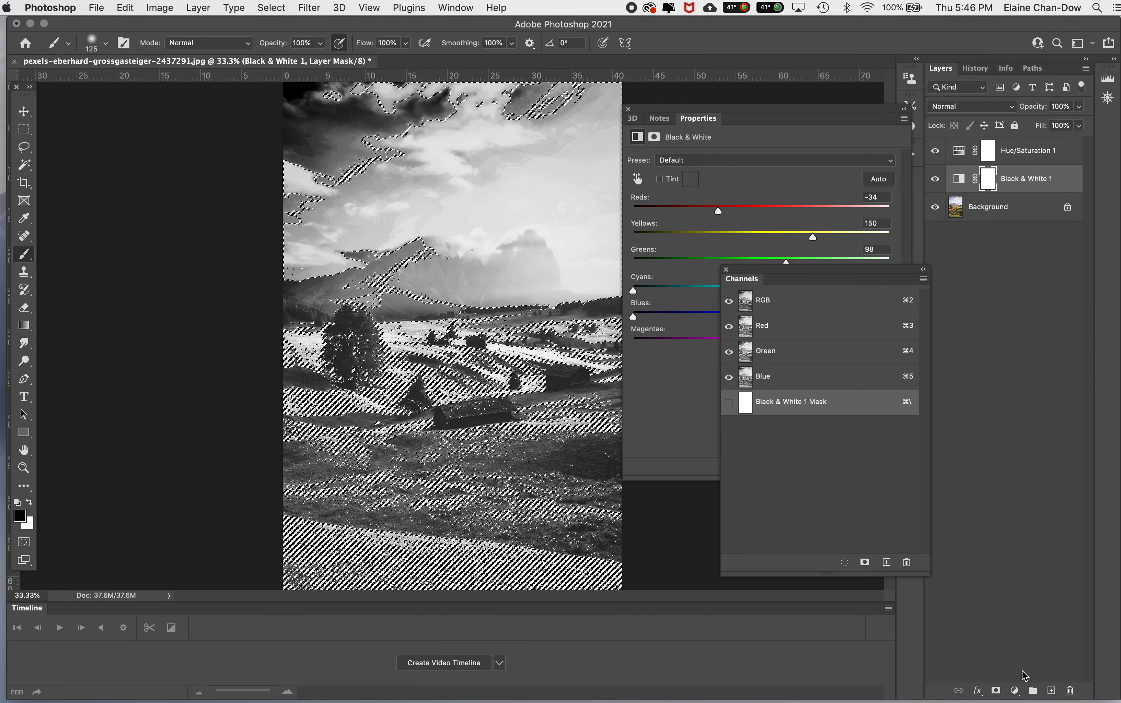
Add a Solid Color fill layer masked by the selection, using the near-white color #fbfaf7
{"action": "left_click", "coordinate": [1015, 691]}
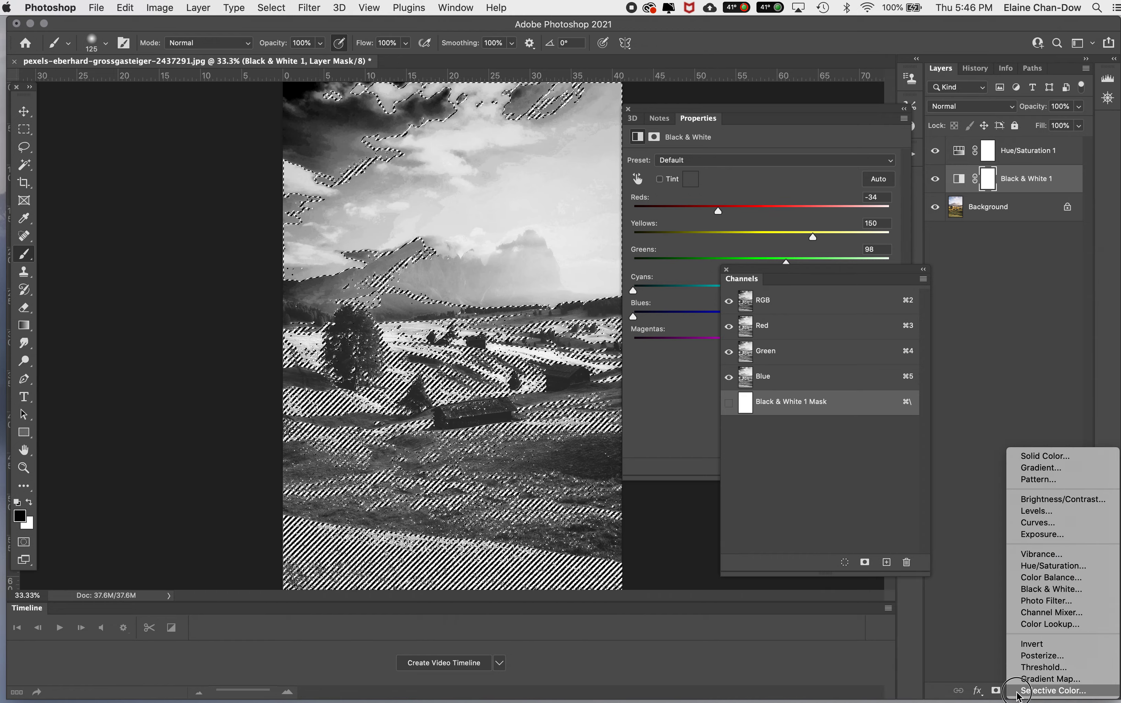
{"action": "left_click", "coordinate": [1056, 458]}
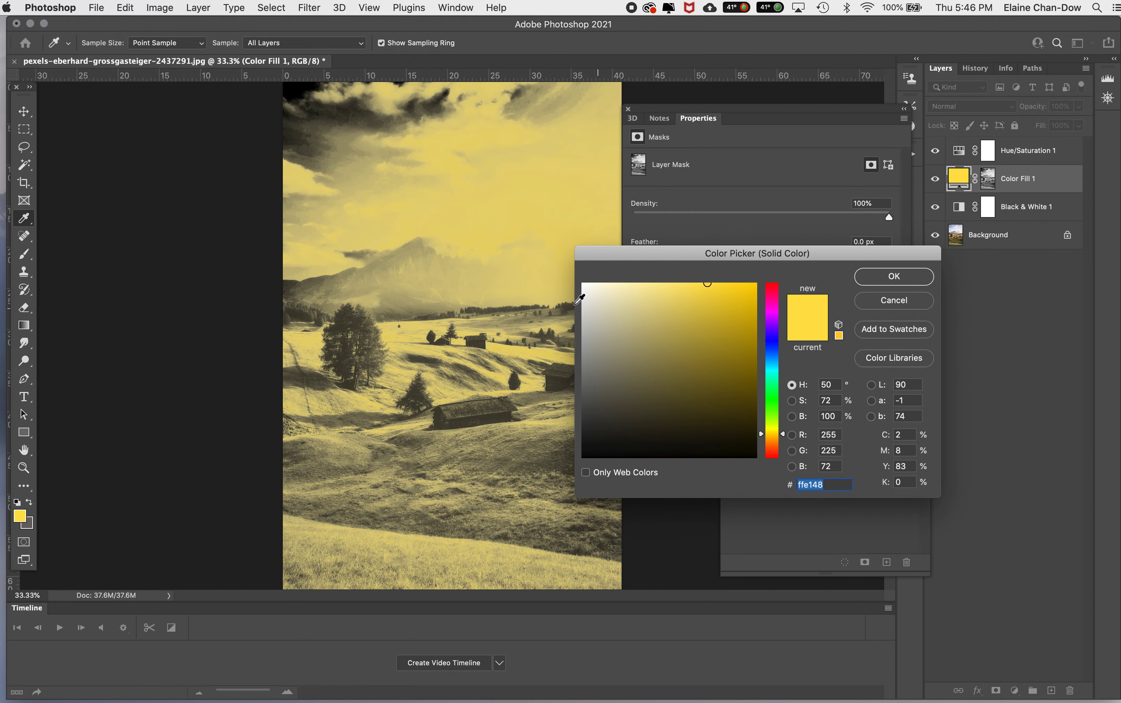
{"action": "left_click", "coordinate": [584, 285]}
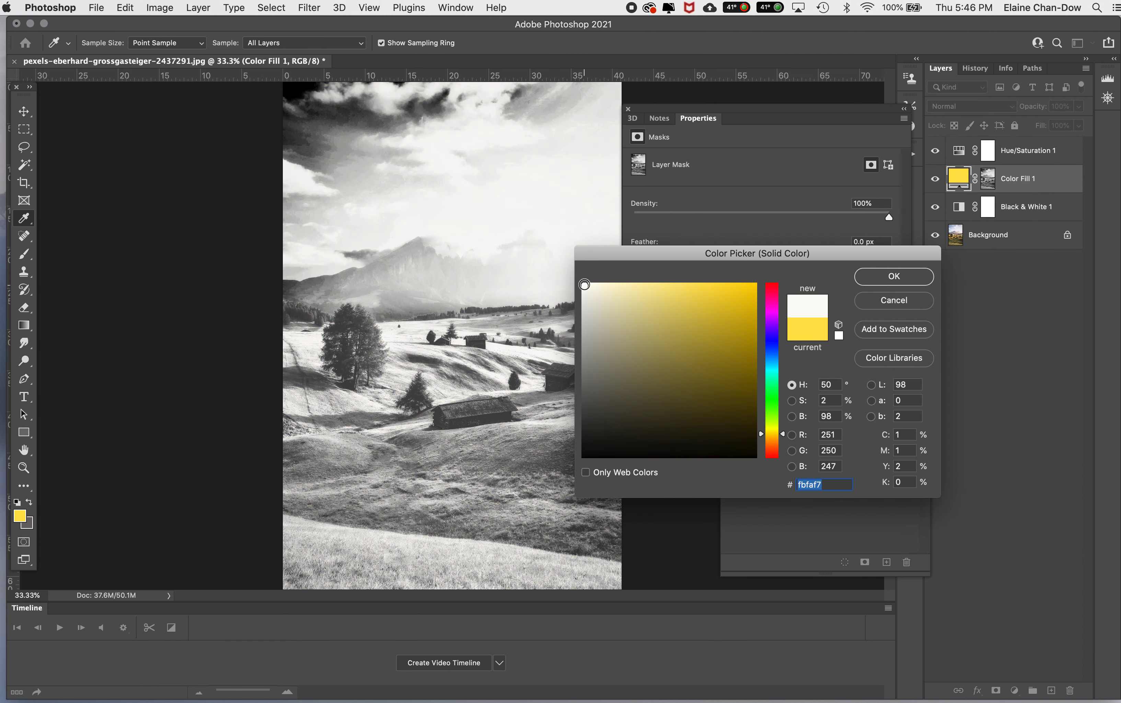
{"action": "left_click", "coordinate": [893, 276]}
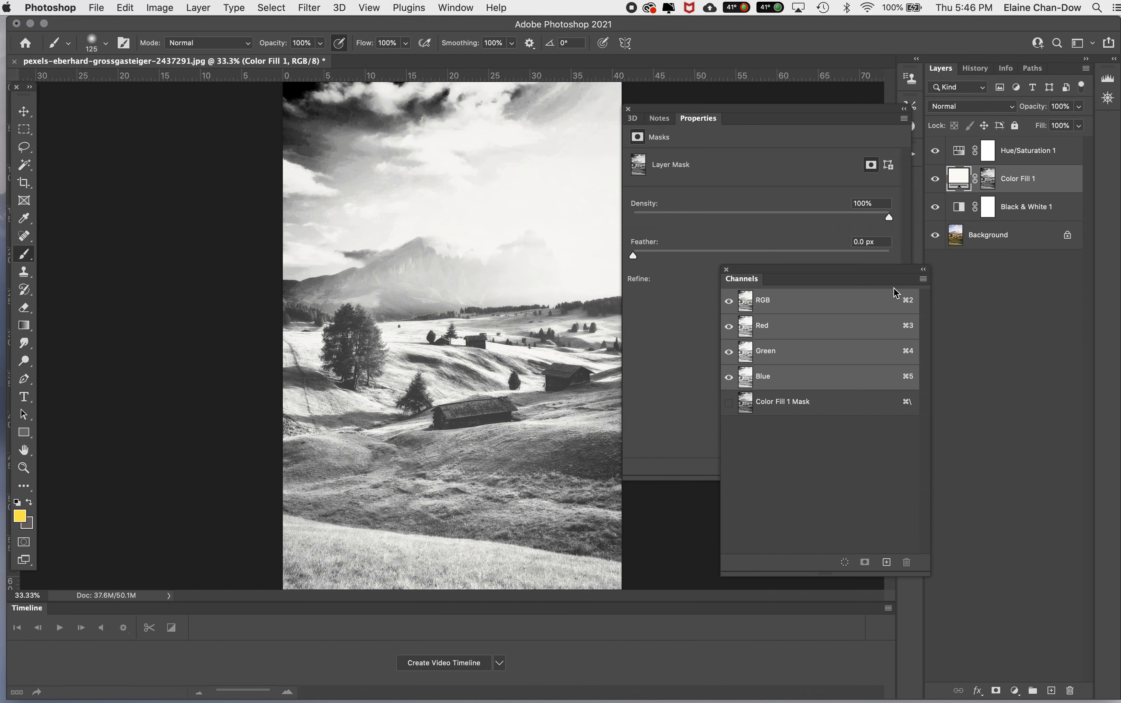
{"action": "left_click", "coordinate": [726, 270]}
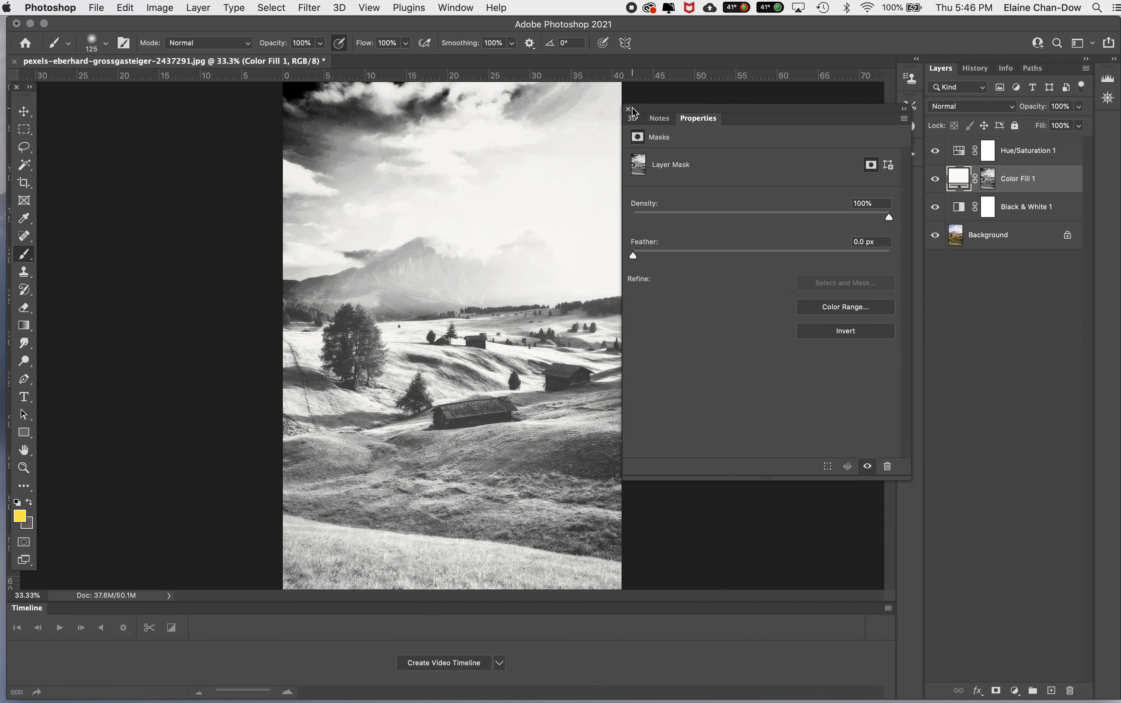
{"action": "left_click", "coordinate": [627, 108]}
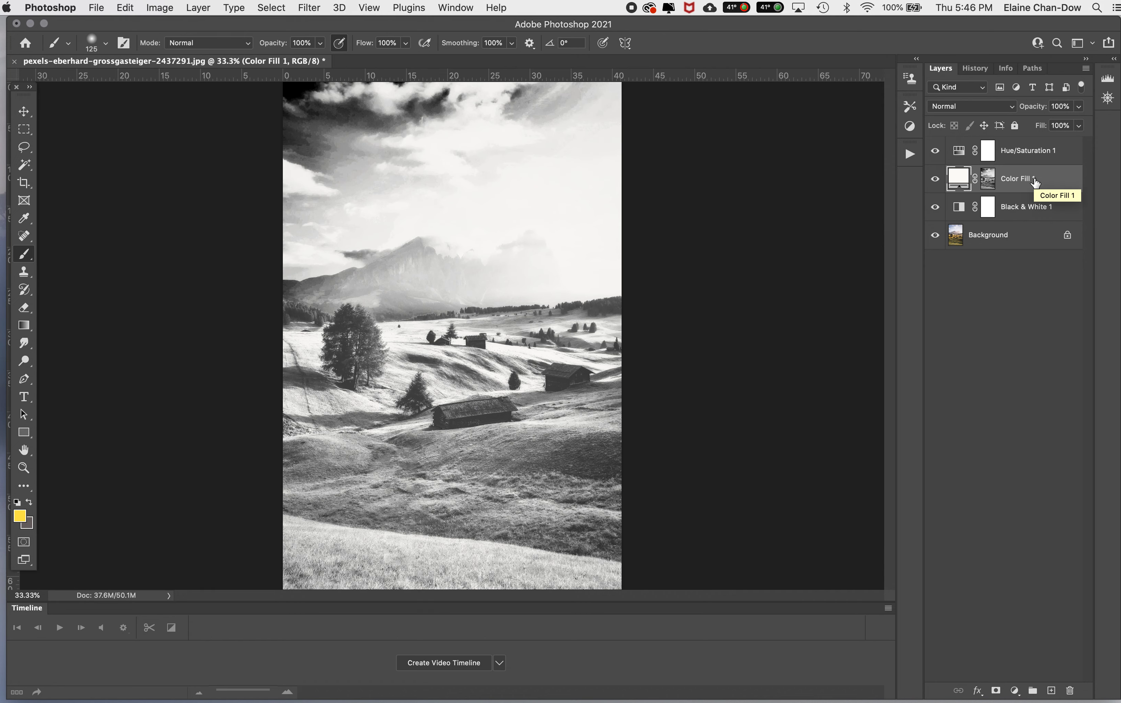
Delete the Black & White 1 adjustment layer together with its mask
{"action": "left_click", "coordinate": [1038, 208]}
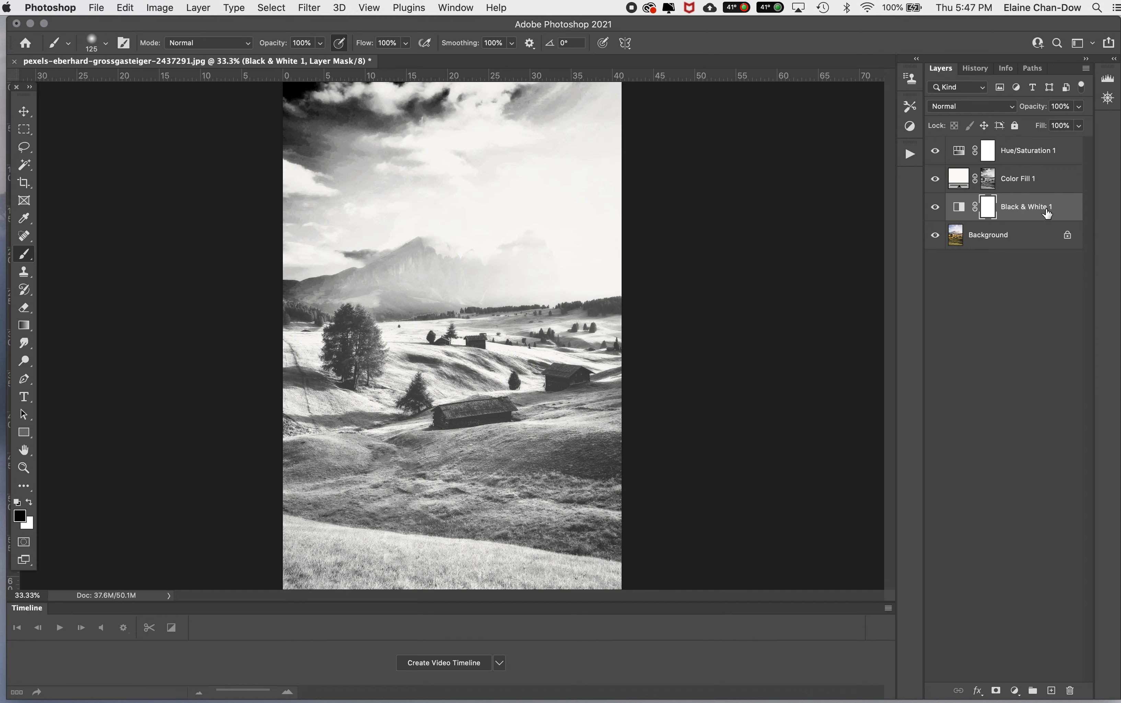
{"action": "left_click", "coordinate": [1069, 691]}
{"action": "left_click", "coordinate": [670, 252]}
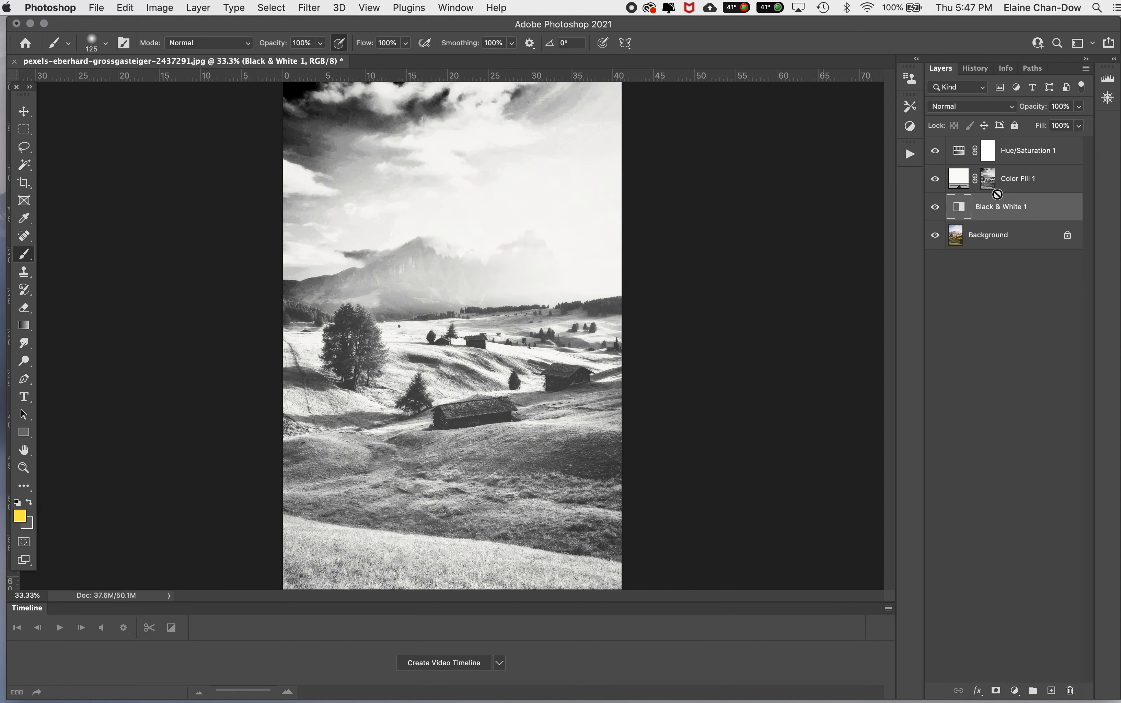
{"action": "left_click", "coordinate": [1069, 691]}
{"action": "left_click", "coordinate": [676, 251]}
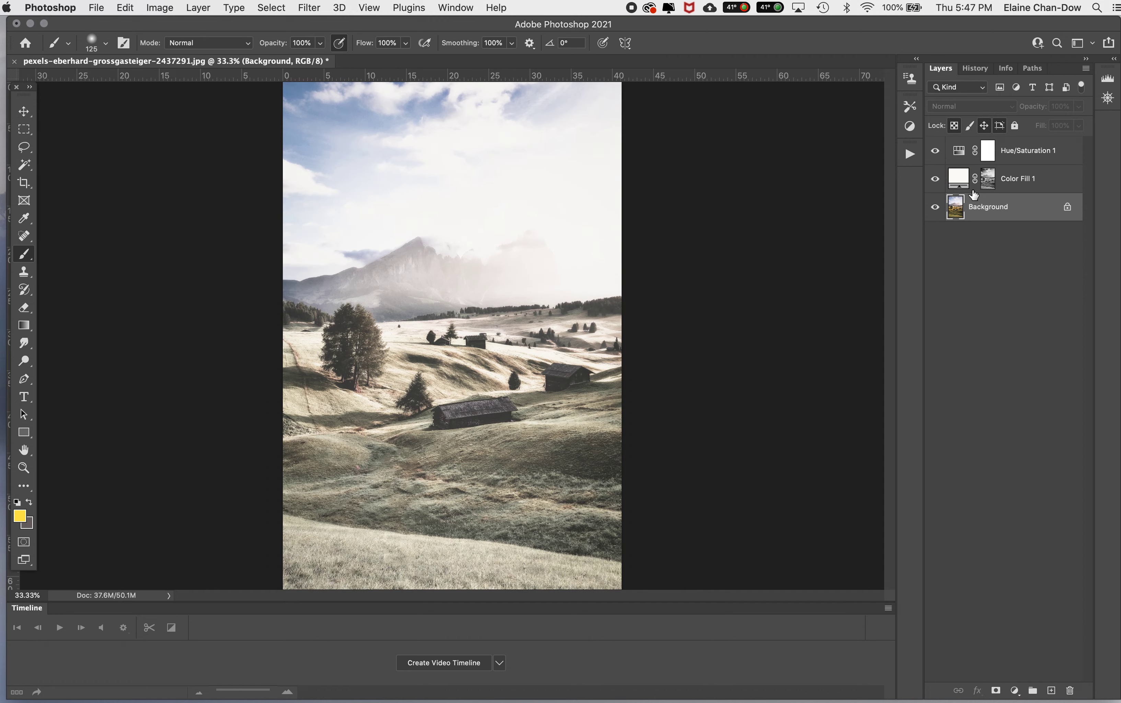
Set the blend mode of the Color Fill 1 layer to Lighten
{"action": "left_click", "coordinate": [1028, 181]}
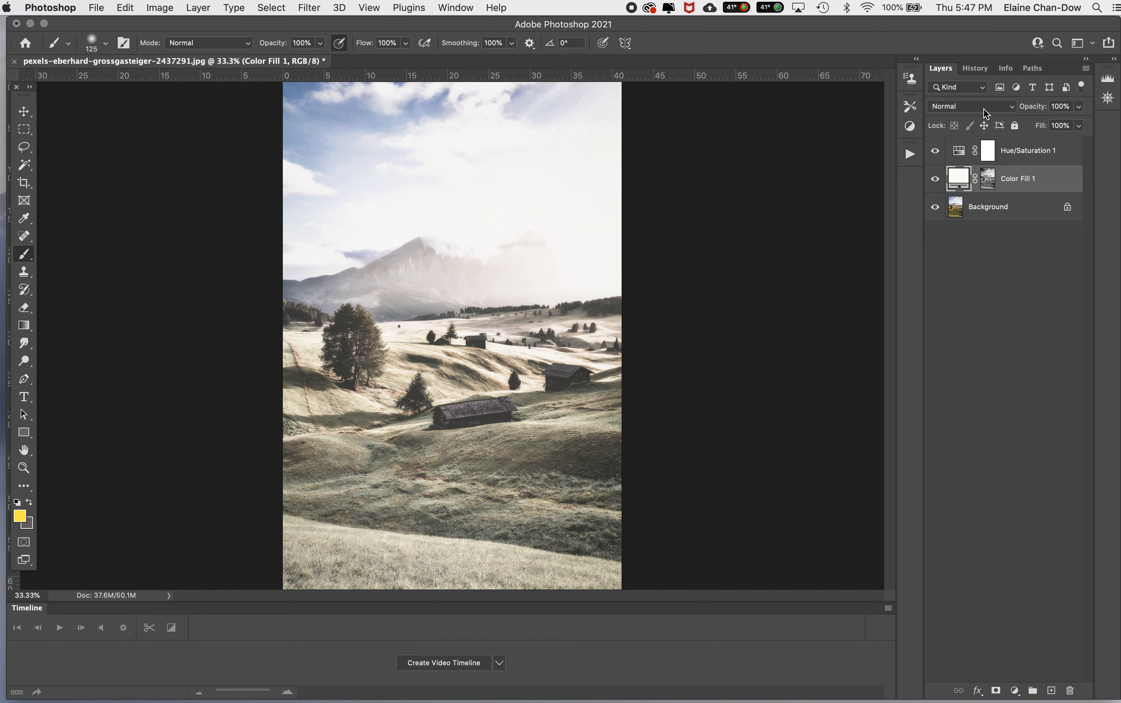
{"action": "left_click", "coordinate": [984, 107]}
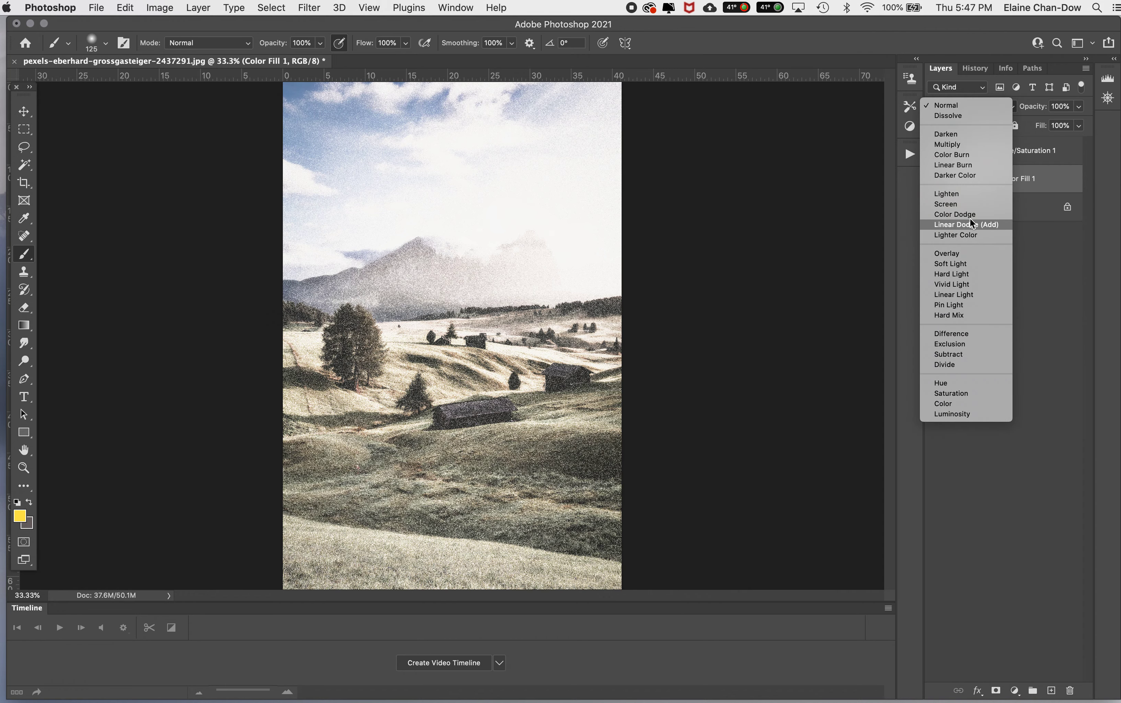
{"action": "left_click", "coordinate": [973, 194]}
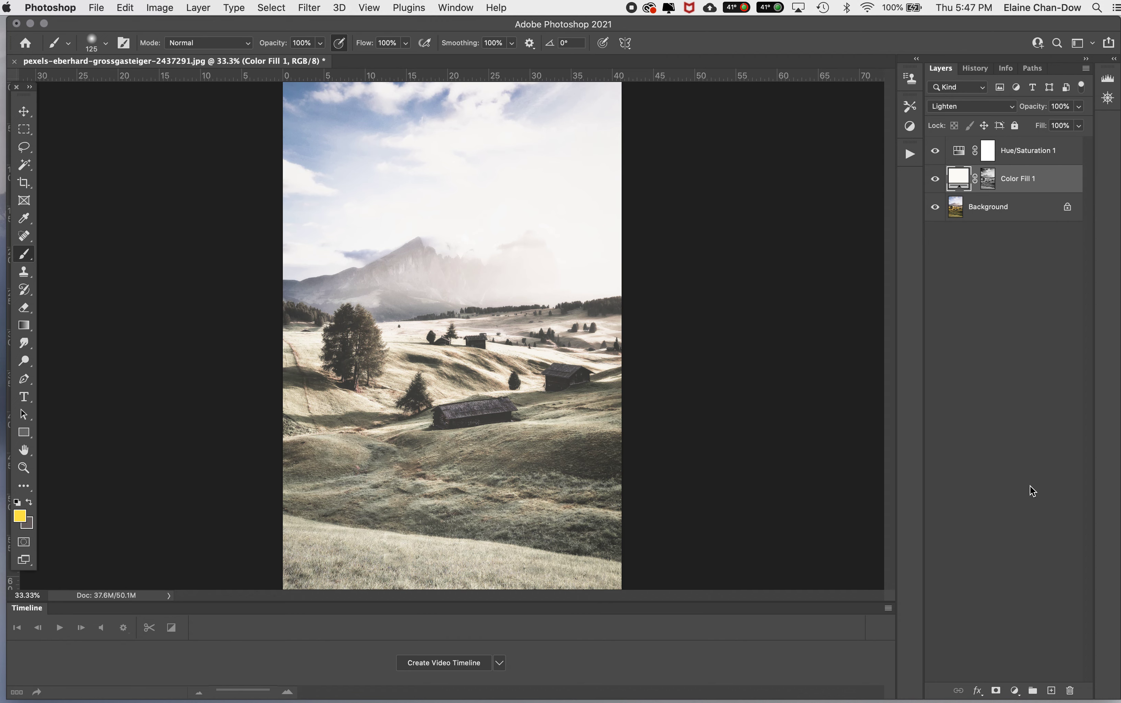
Rename the Color Fill 1 layer as "snow general"
{"action": "left_click", "coordinate": [1019, 181]}
{"action": "double_click", "coordinate": [1019, 180]}
{"action": "type", "text": "snow general"}
{"action": "key", "text": "Return"}
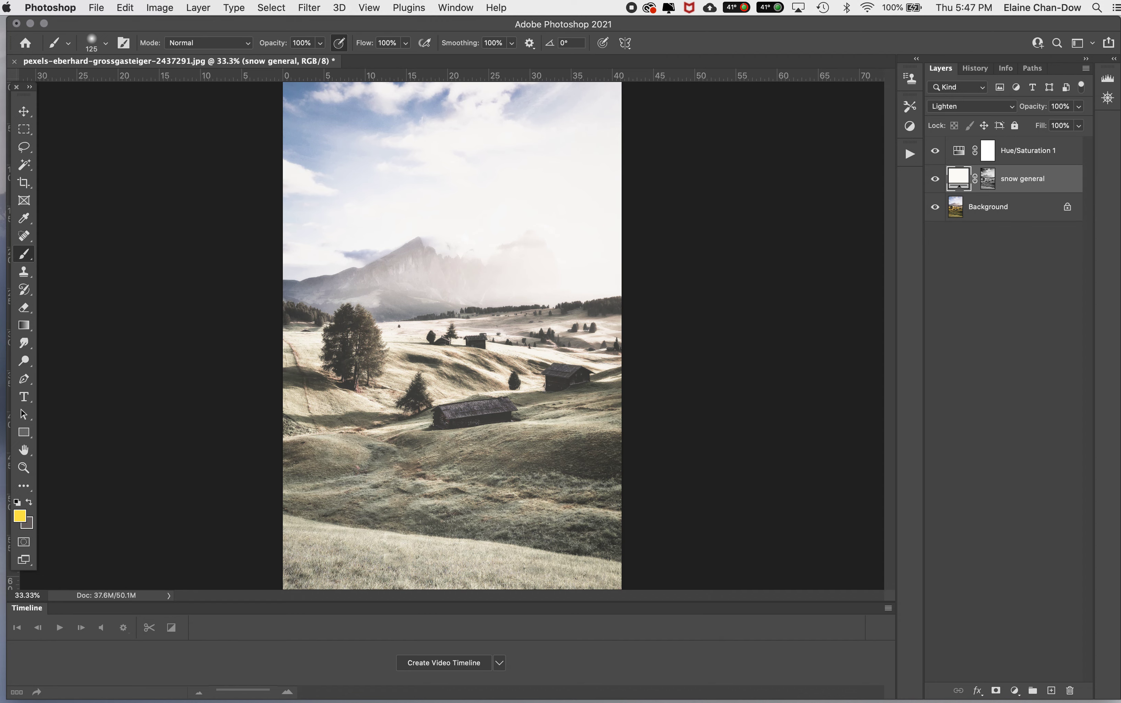
{"action": "double_click", "coordinate": [1035, 179]}
{"action": "key", "text": "BackSpace"}
{"action": "key", "text": "BackSpace"}
{"action": "key", "text": "Return"}
Create a new empty layer above the general snow layer and name it "snow on roof"
{"action": "left_click", "coordinate": [1051, 691]}
{"action": "double_click", "coordinate": [980, 179]}
{"action": "type", "text": "snow o"}
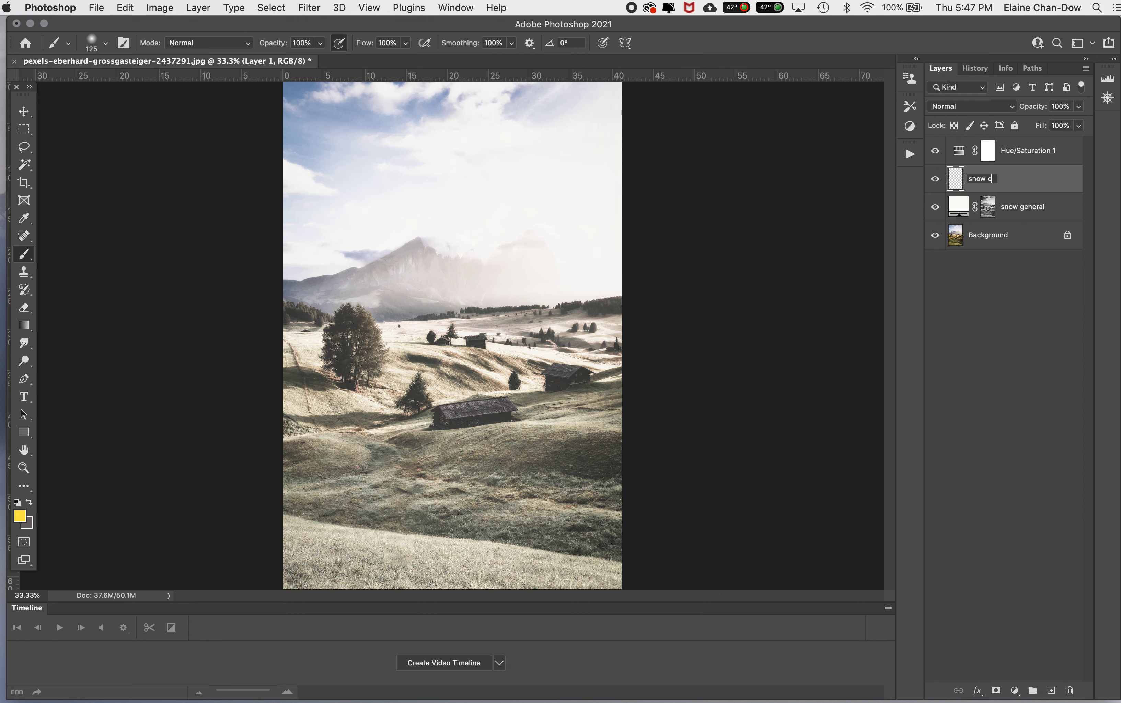
{"action": "type", "text": "n roof"}
{"action": "key", "text": "Return"}
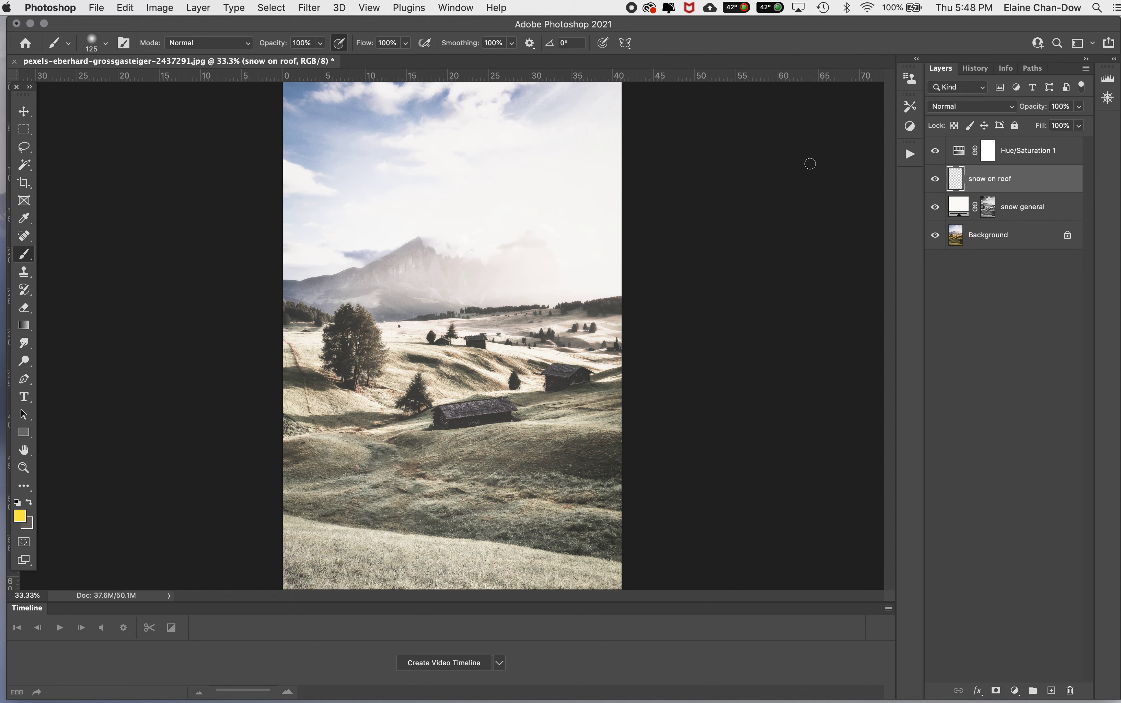
Outline the roof of the hut near the photo's right edge with a freehand Lasso selection
{"action": "left_click", "coordinate": [24, 129]}
{"action": "left_click", "coordinate": [24, 147]}
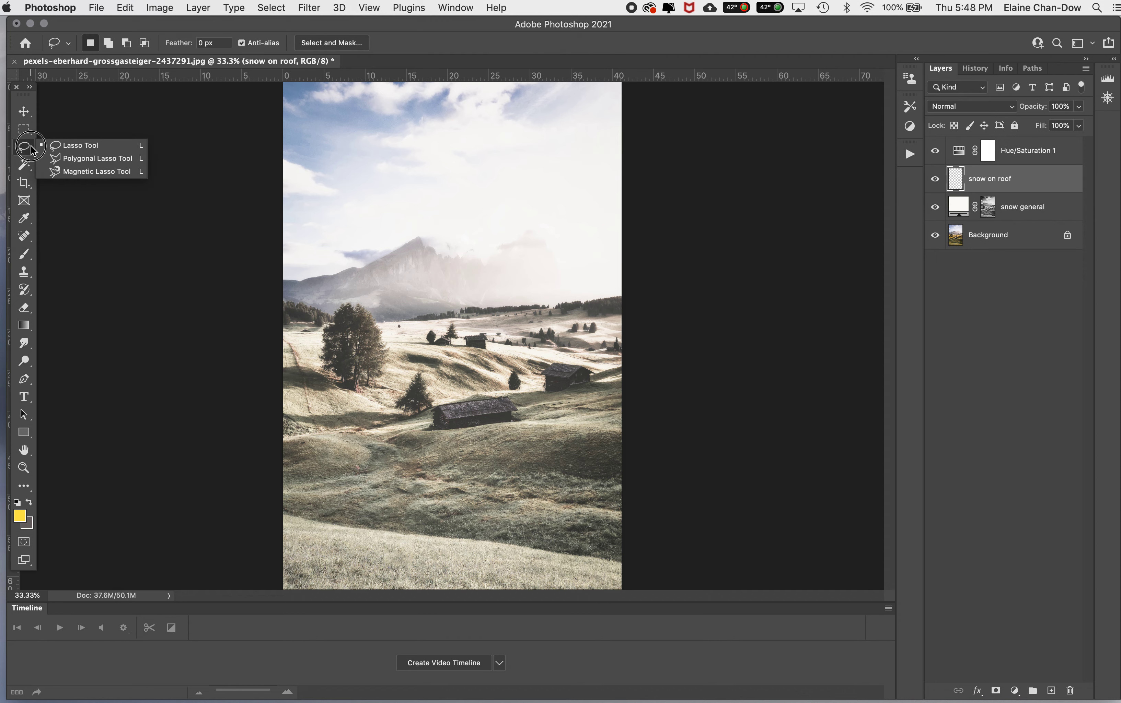
{"action": "left_click", "coordinate": [52, 146]}
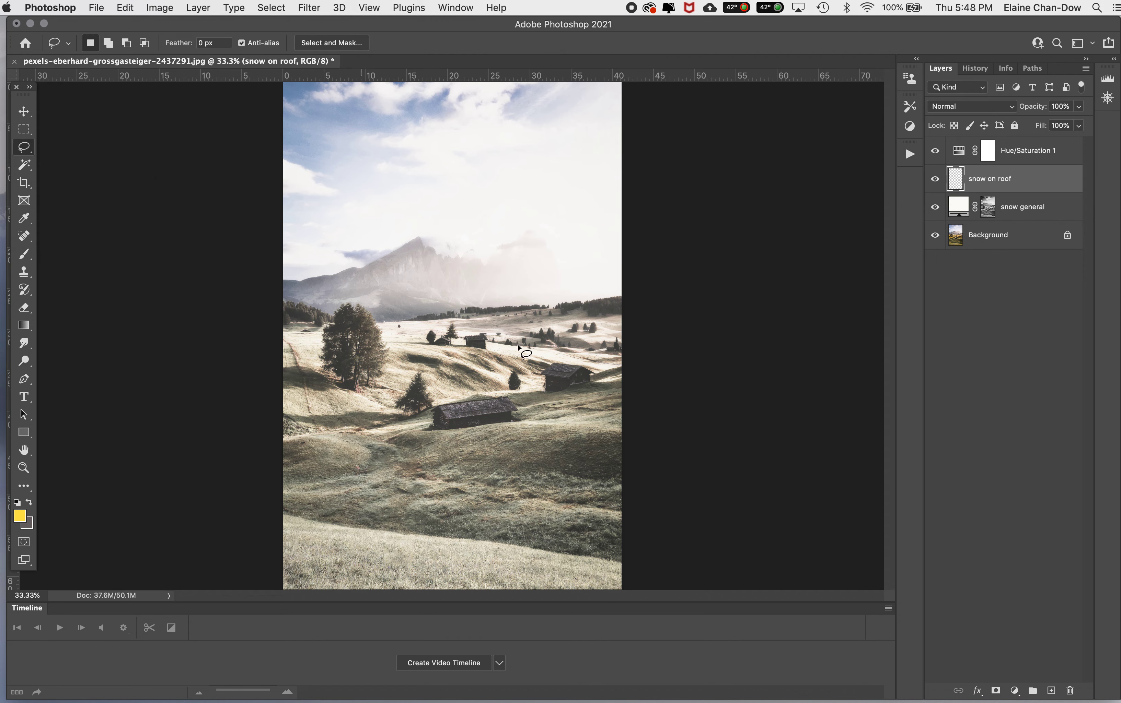
{"action": "left_click", "coordinate": [554, 368]}
{"action": "mouse_move", "coordinate": [542, 375]}
{"action": "left_mouse_down"}
{"action": "mouse_move", "coordinate": [565, 366]}
{"action": "mouse_move", "coordinate": [579, 378]}
{"action": "mouse_move", "coordinate": [542, 374]}
{"action": "left_mouse_up"}
Fill the selected roof with an off-white solid color fill, #fdfdfb, on the "snow on roof" layer
{"action": "left_click", "coordinate": [1015, 691]}
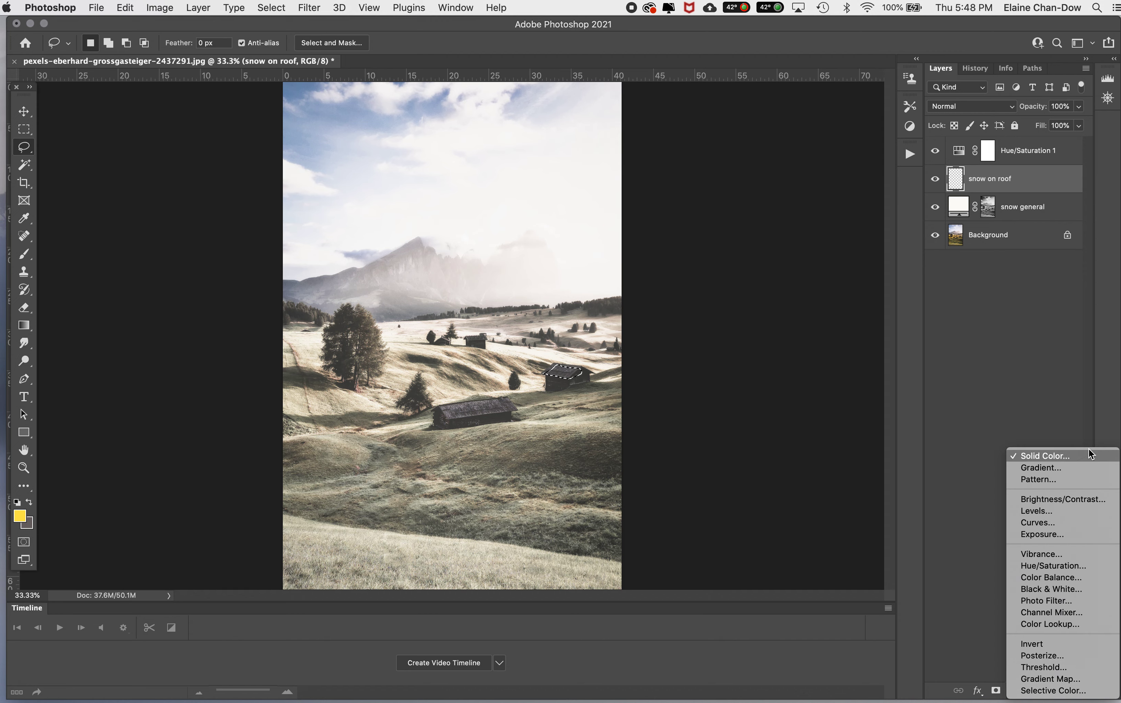
{"action": "left_click", "coordinate": [1083, 458]}
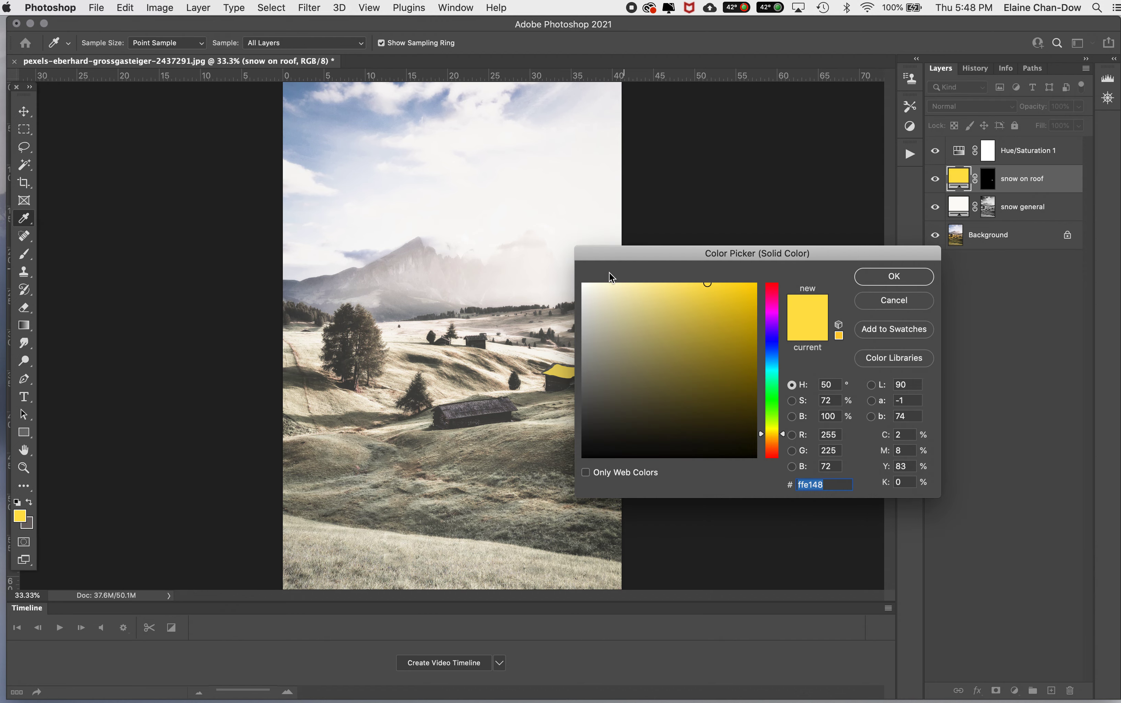
{"action": "left_click_drag", "start_coordinate": [580, 289], "coordinate": [581, 283]}
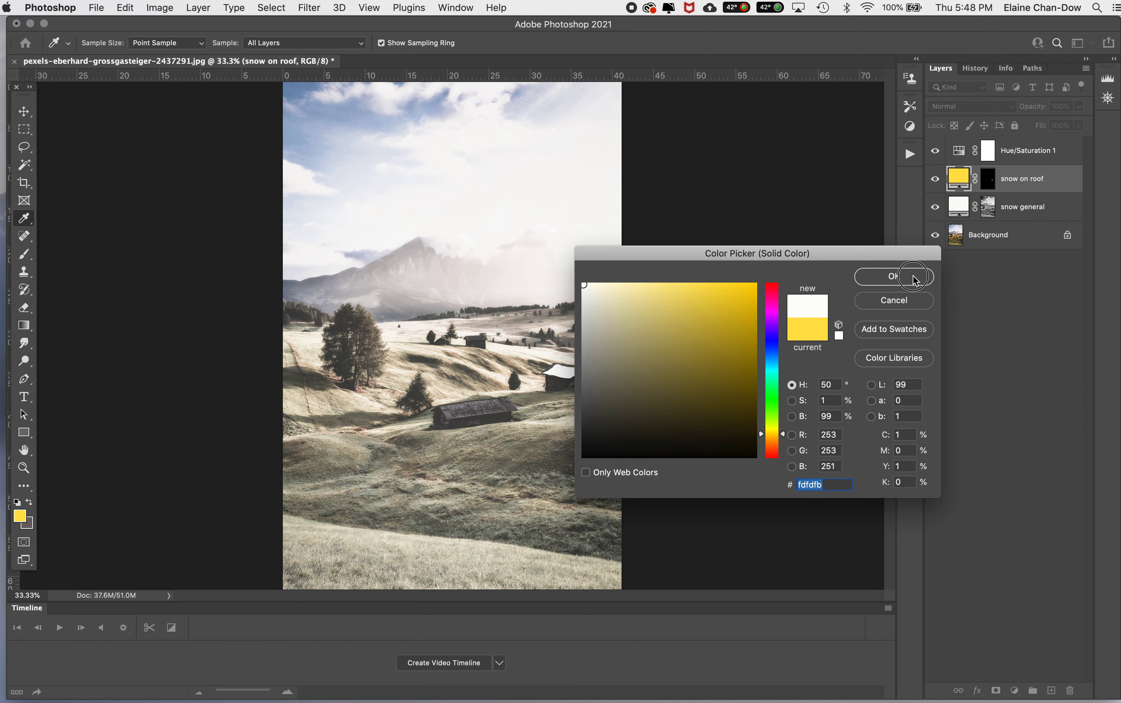
{"action": "left_click", "coordinate": [913, 279]}
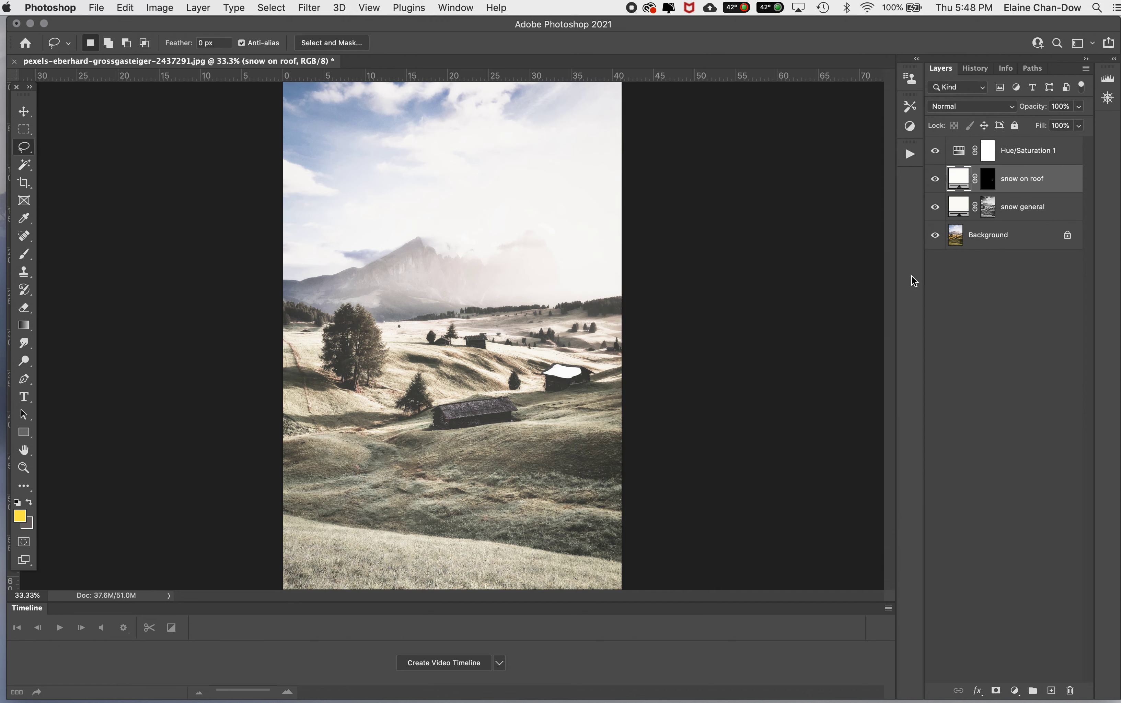
Set the "snow on roof" layer's blend mode to Lighten and its opacity to 41%
{"action": "left_click", "coordinate": [998, 108]}
{"action": "left_click", "coordinate": [953, 195]}
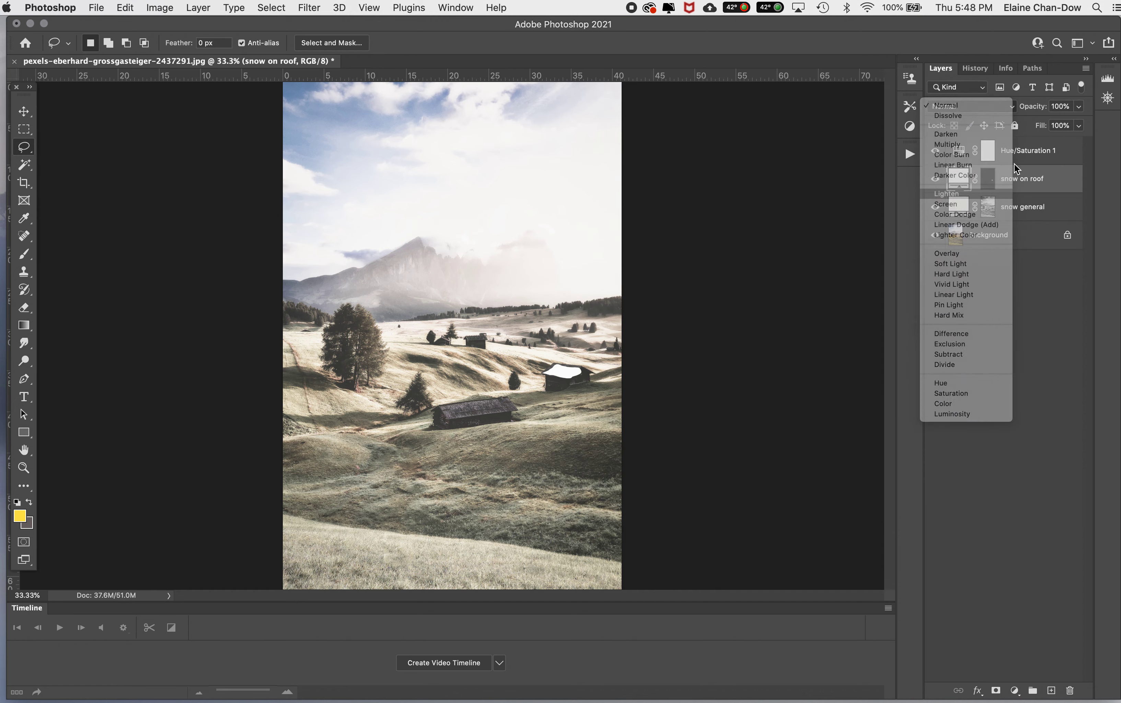
{"action": "left_click", "coordinate": [1078, 106]}
{"action": "left_click_drag", "start_coordinate": [1079, 122], "coordinate": [1041, 122]}
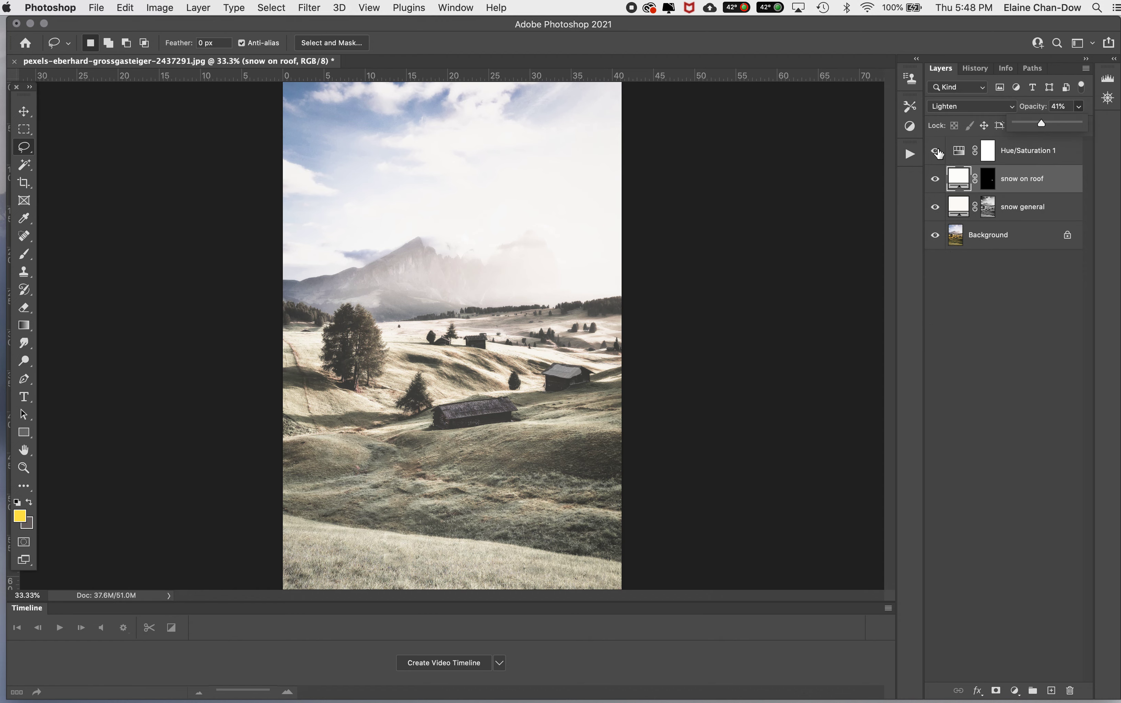
Set the "snow on roof" layer's blend mode to Overlay and its opacity to 74%
{"action": "left_click", "coordinate": [960, 179]}
{"action": "left_click", "coordinate": [960, 106]}
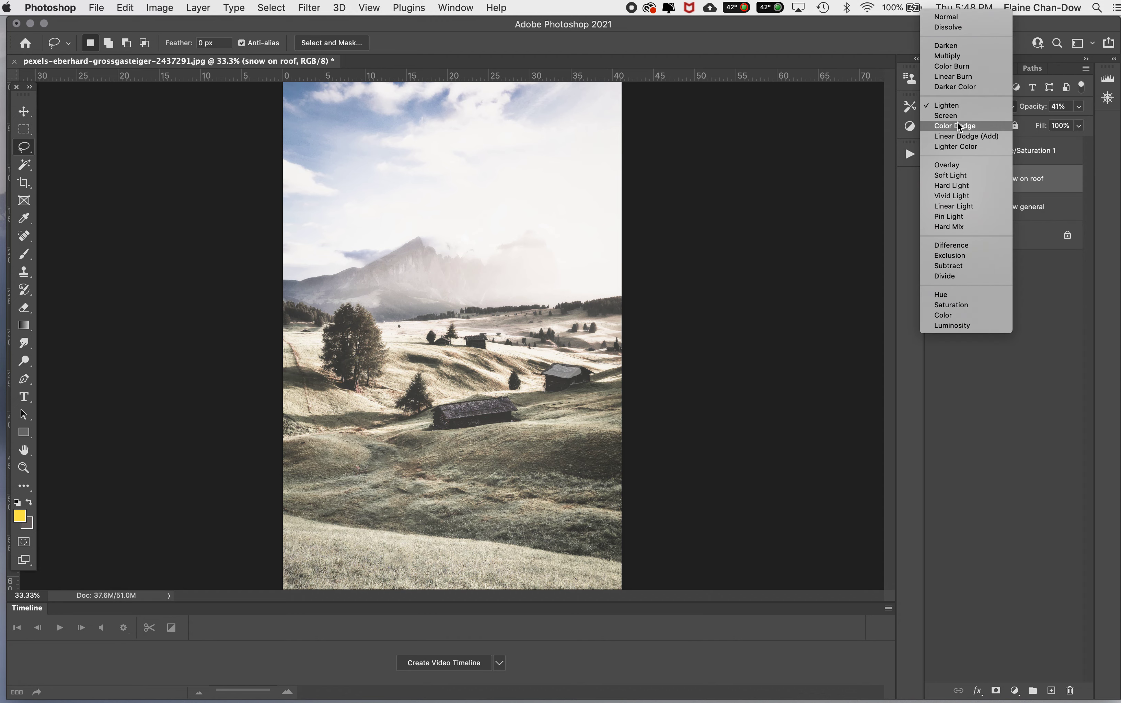
{"action": "left_click", "coordinate": [952, 166]}
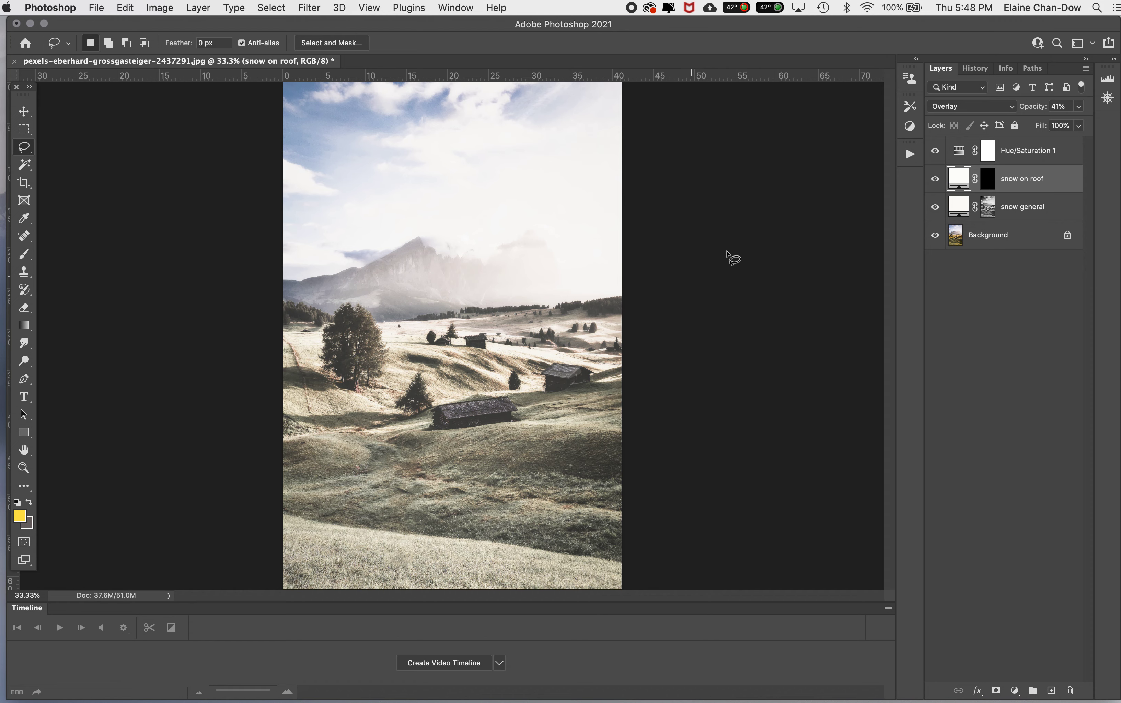
{"action": "left_click", "coordinate": [1077, 107]}
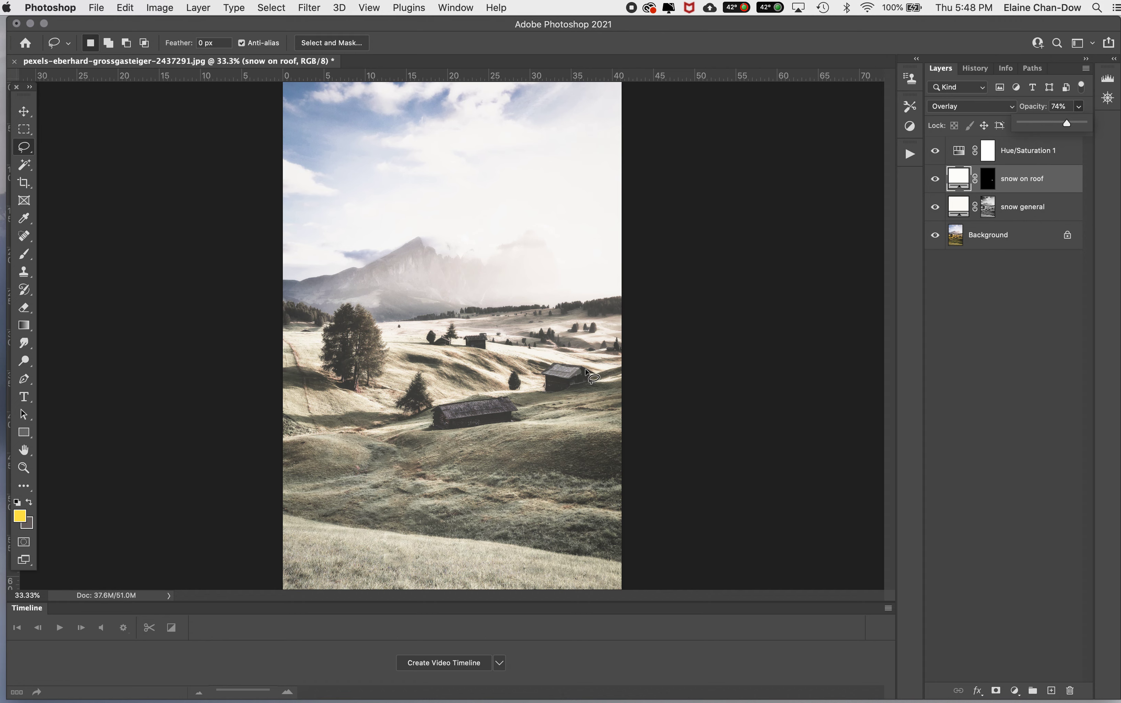
{"action": "left_click", "coordinate": [1043, 185]}
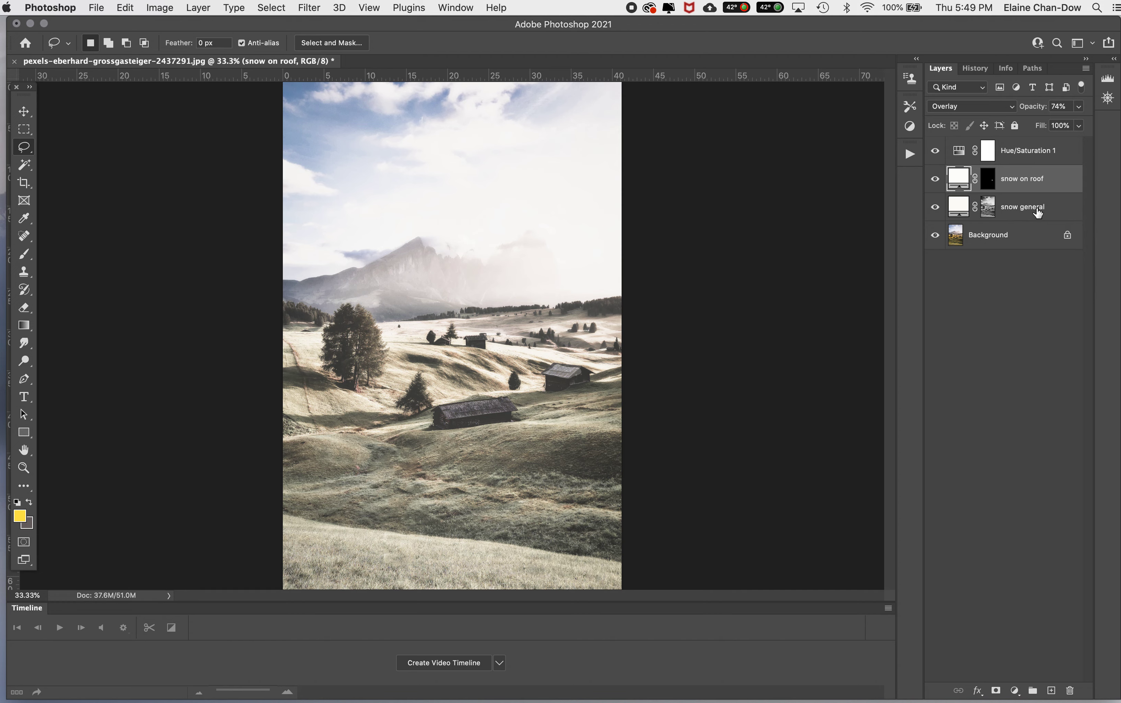
Add an empty layer above Hue/Saturation 1 and choose the Snow ECD 956 947 brush
{"action": "left_click", "coordinate": [1044, 156]}
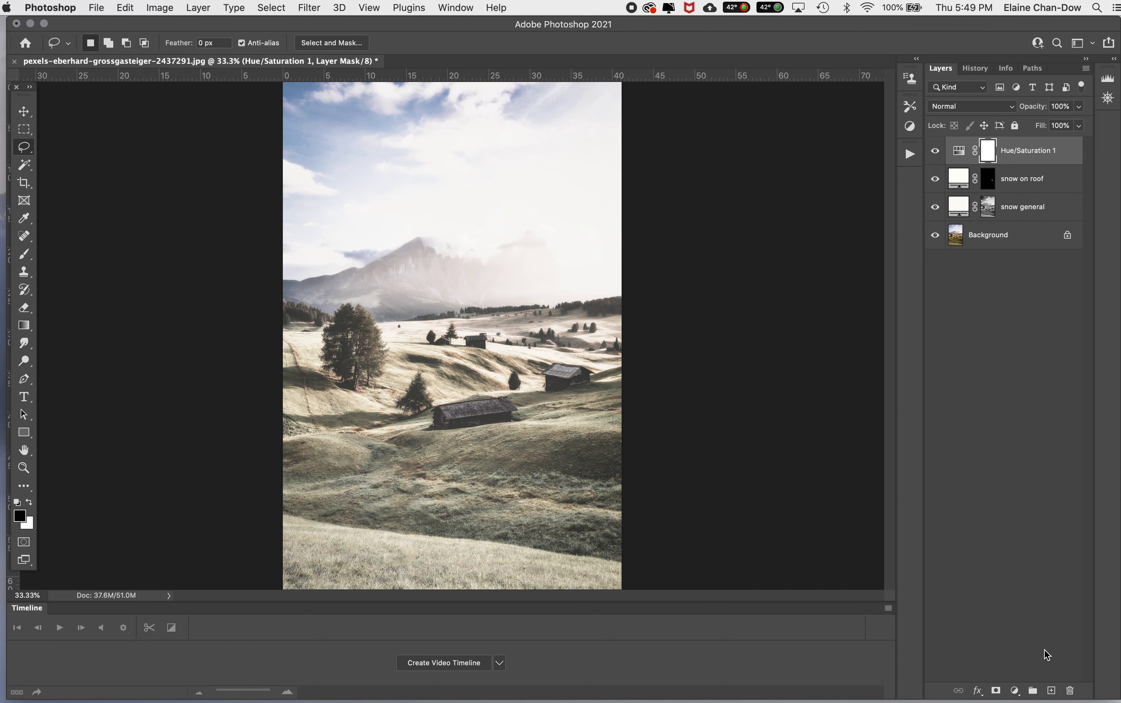
{"action": "left_click", "coordinate": [1052, 691]}
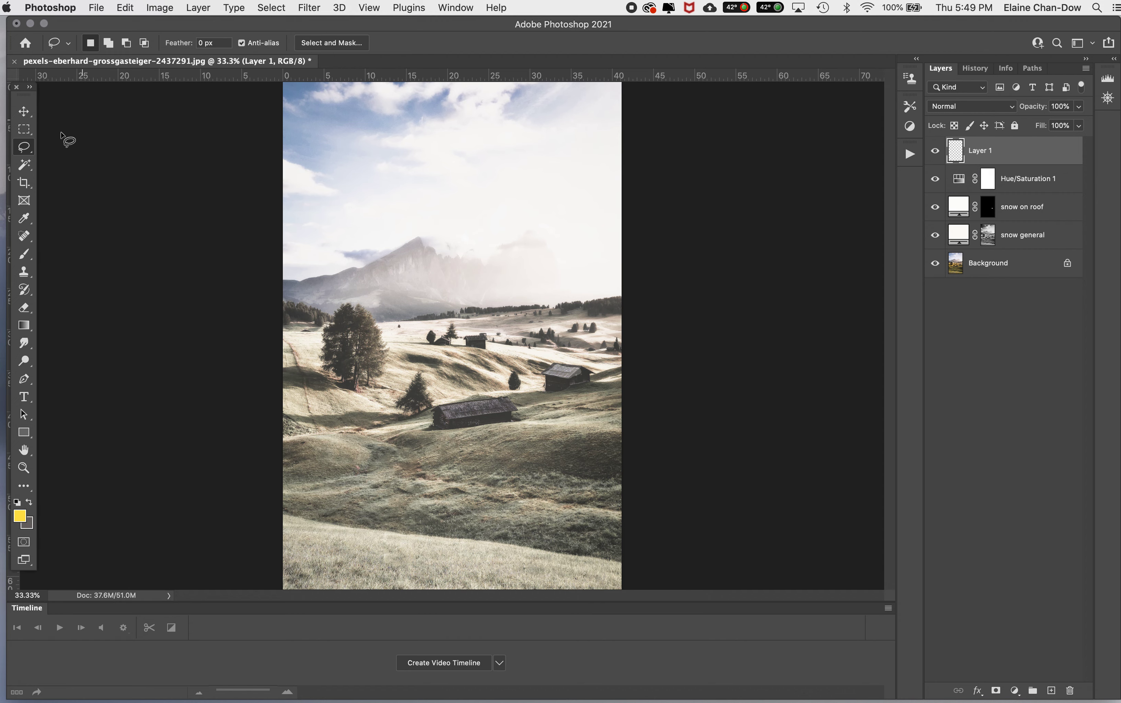
{"action": "left_click", "coordinate": [24, 255]}
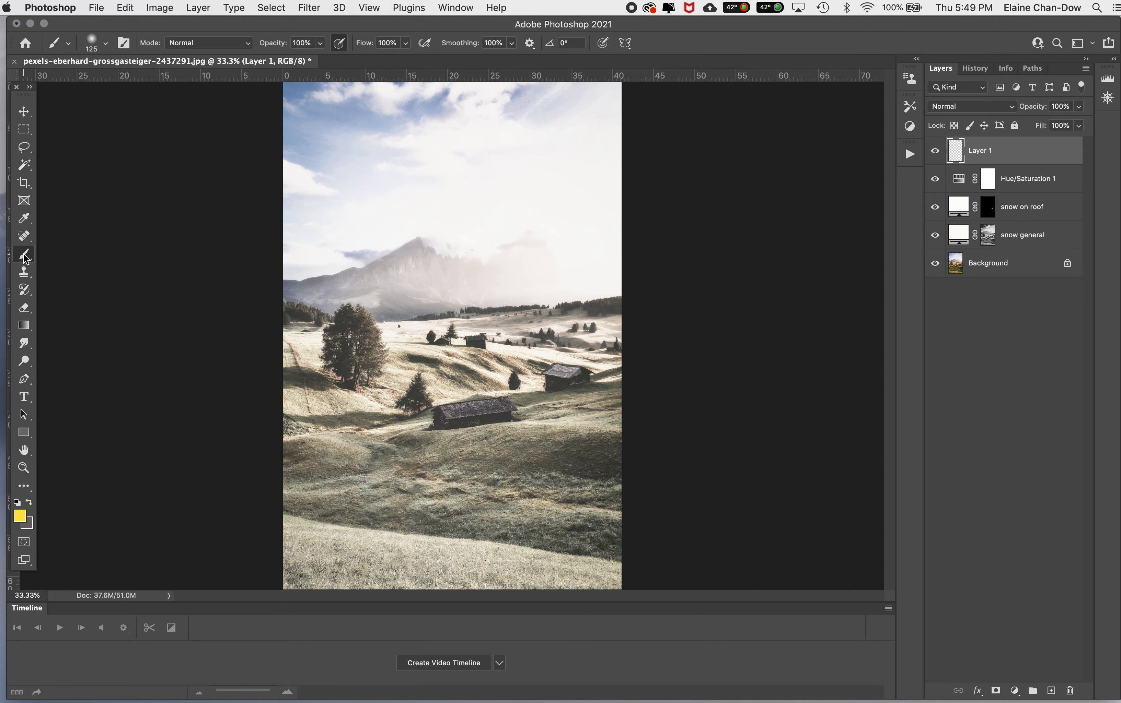
{"action": "left_click", "coordinate": [96, 45]}
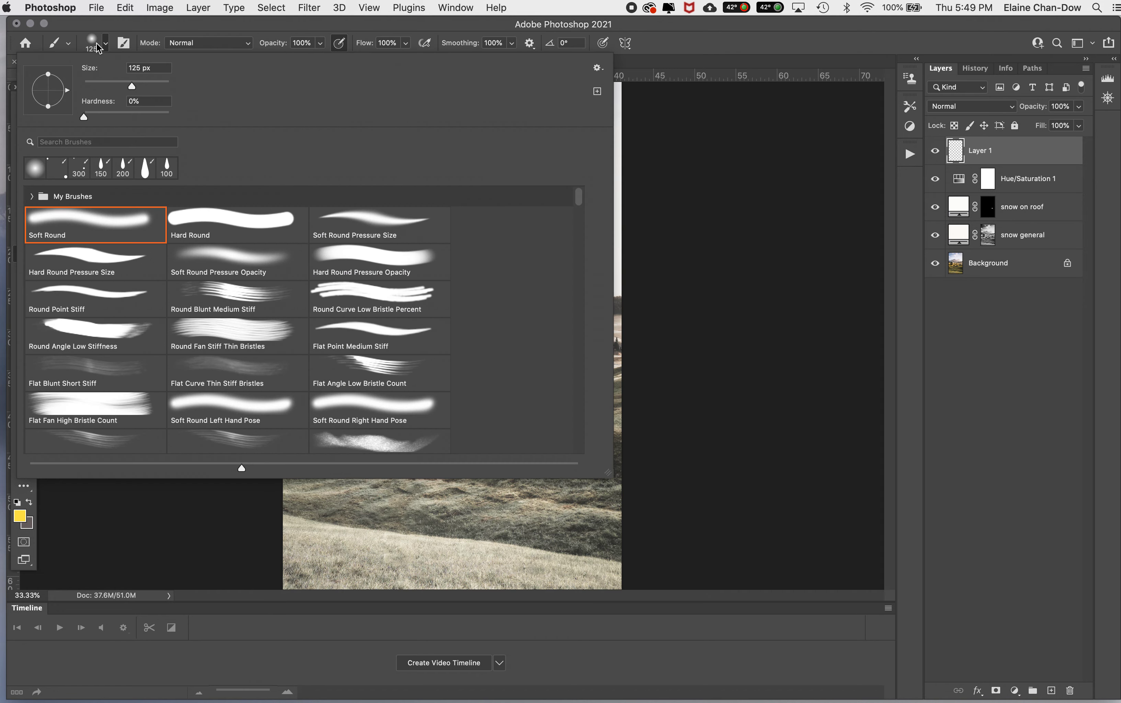
{"action": "scroll", "coordinate": [433, 354], "scroll_direction": "down", "scroll_amount": 10}
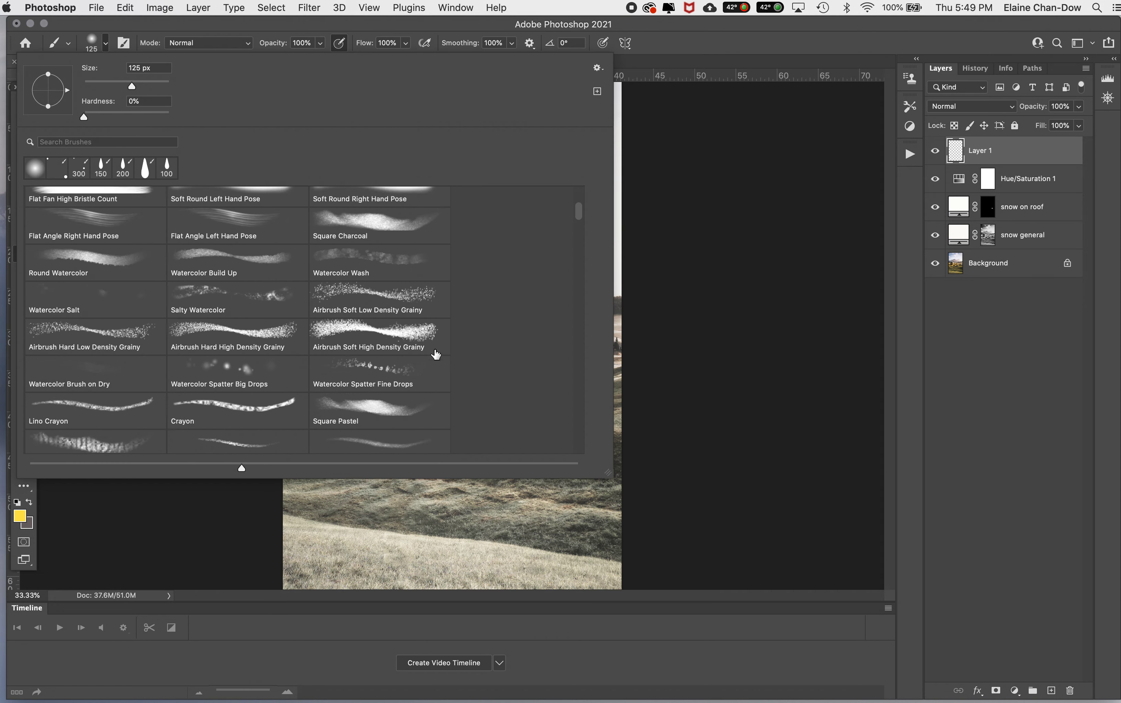
{"action": "left_click_drag", "start_coordinate": [578, 210], "coordinate": [578, 464]}
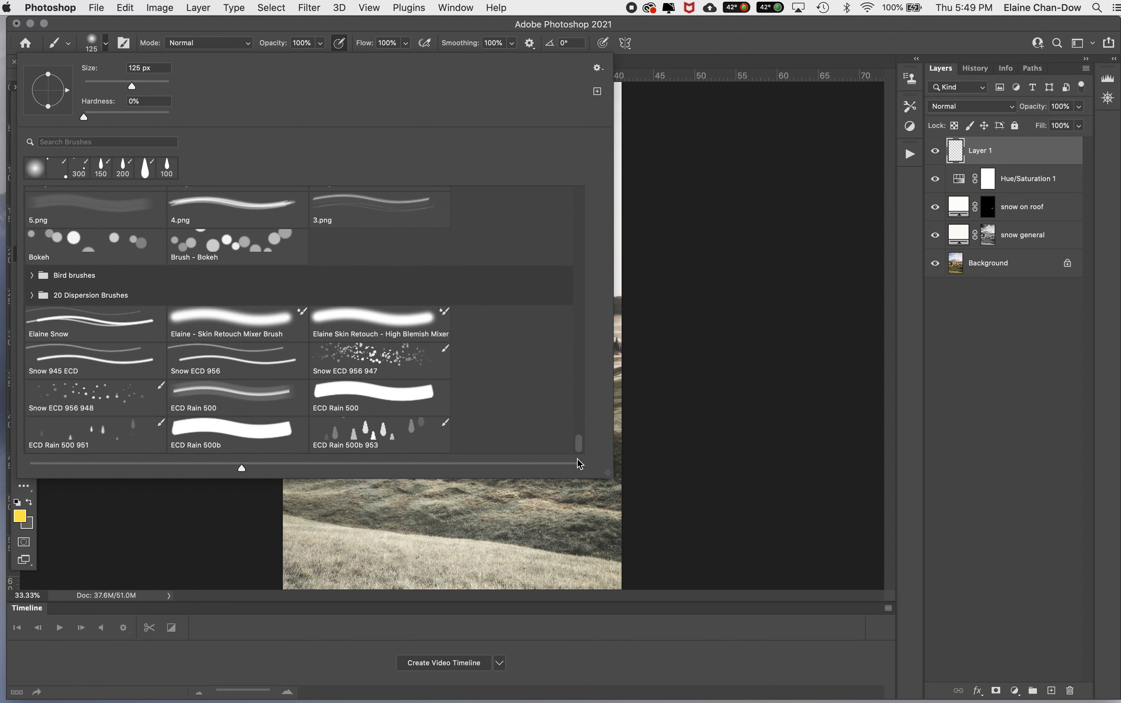
{"action": "left_click", "coordinate": [371, 361]}
{"action": "key", "text": "Return"}
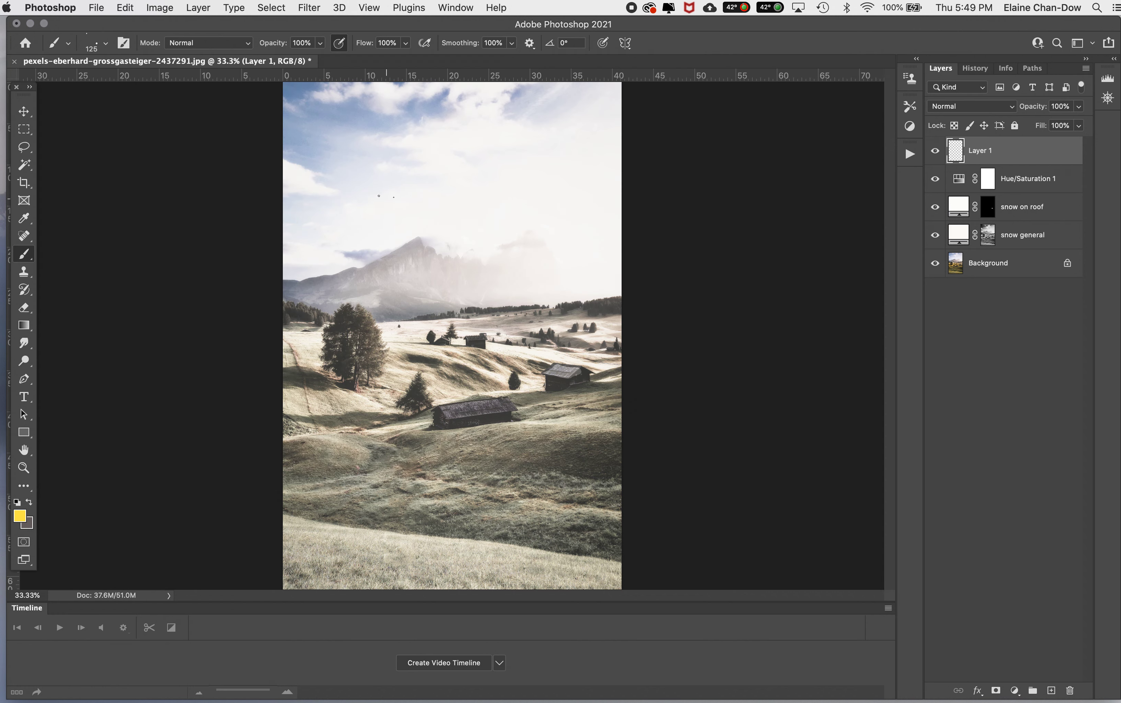
Paint yellow snowflakes across the whole photo on Layer 1, enlarging the brush from 125 to 600 px between strokes
{"action": "mouse_move", "coordinate": [350, 154]}
{"action": "left_mouse_down"}
{"action": "mouse_move", "coordinate": [501, 171]}
{"action": "mouse_move", "coordinate": [566, 215]}
{"action": "mouse_move", "coordinate": [400, 247]}
{"action": "mouse_move", "coordinate": [260, 318]}
{"action": "mouse_move", "coordinate": [283, 405]}
{"action": "mouse_move", "coordinate": [631, 465]}
{"action": "mouse_move", "coordinate": [694, 534]}
{"action": "mouse_move", "coordinate": [361, 638]}
{"action": "mouse_move", "coordinate": [246, 600]}
{"action": "mouse_move", "coordinate": [246, 524]}
{"action": "mouse_move", "coordinate": [517, 336]}
{"action": "mouse_move", "coordinate": [623, 233]}
{"action": "mouse_move", "coordinate": [671, 94]}
{"action": "mouse_move", "coordinate": [395, 111]}
{"action": "left_mouse_up"}
{"action": "key", "text": "bracketright"}
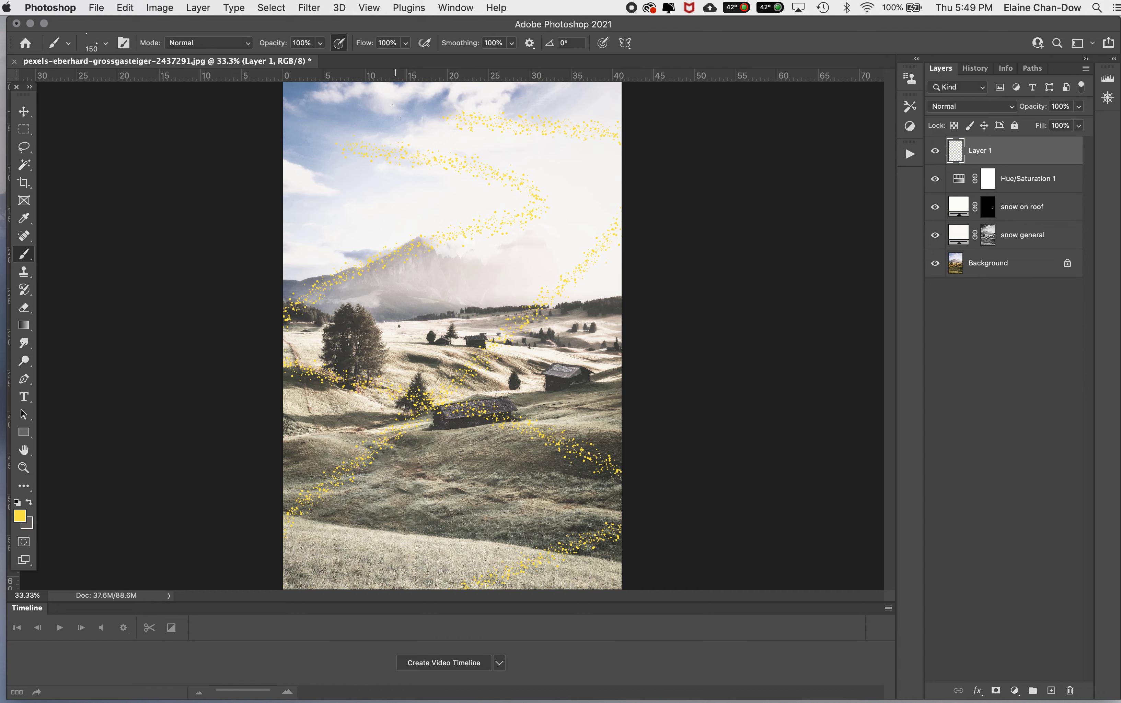
{"action": "mouse_move", "coordinate": [337, 135]}
{"action": "left_mouse_down"}
{"action": "mouse_move", "coordinate": [543, 168]}
{"action": "mouse_move", "coordinate": [225, 288]}
{"action": "mouse_move", "coordinate": [823, 459]}
{"action": "mouse_move", "coordinate": [239, 552]}
{"action": "mouse_move", "coordinate": [363, 419]}
{"action": "mouse_move", "coordinate": [830, 182]}
{"action": "left_mouse_up"}
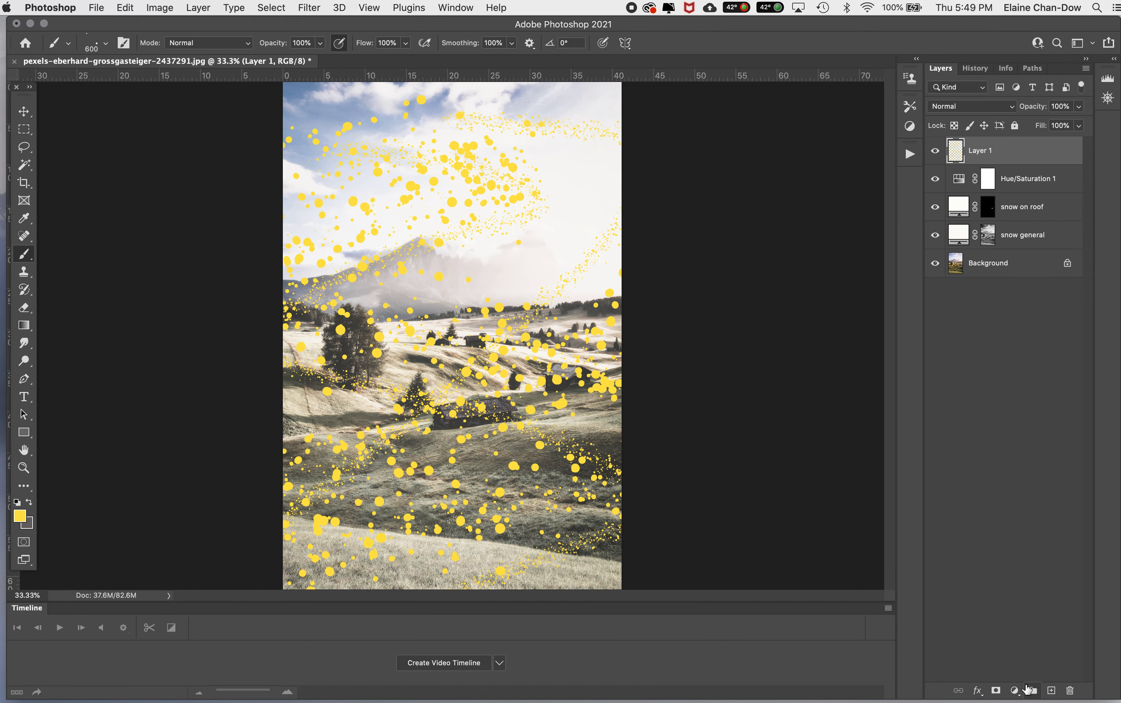
Add an off-white solid color fill above Layer 1 and clip it to the painted flakes
{"action": "left_click", "coordinate": [1015, 690]}
{"action": "left_click", "coordinate": [1050, 457]}
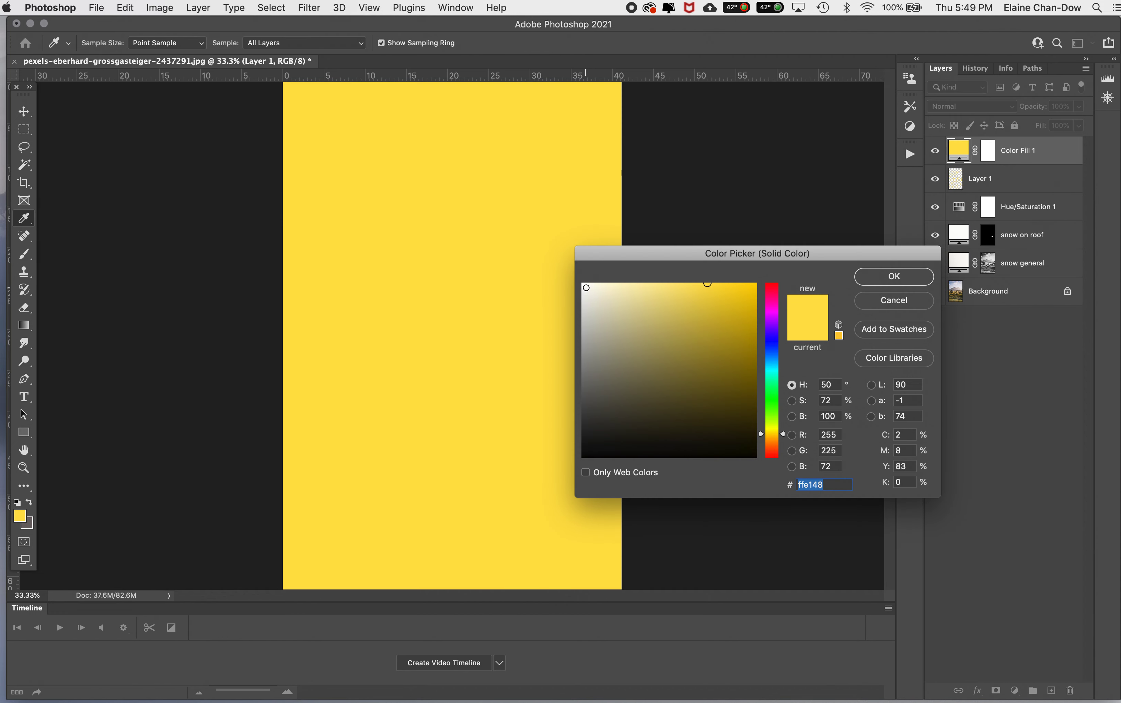
{"action": "left_click", "coordinate": [586, 285]}
{"action": "left_click", "coordinate": [907, 276]}
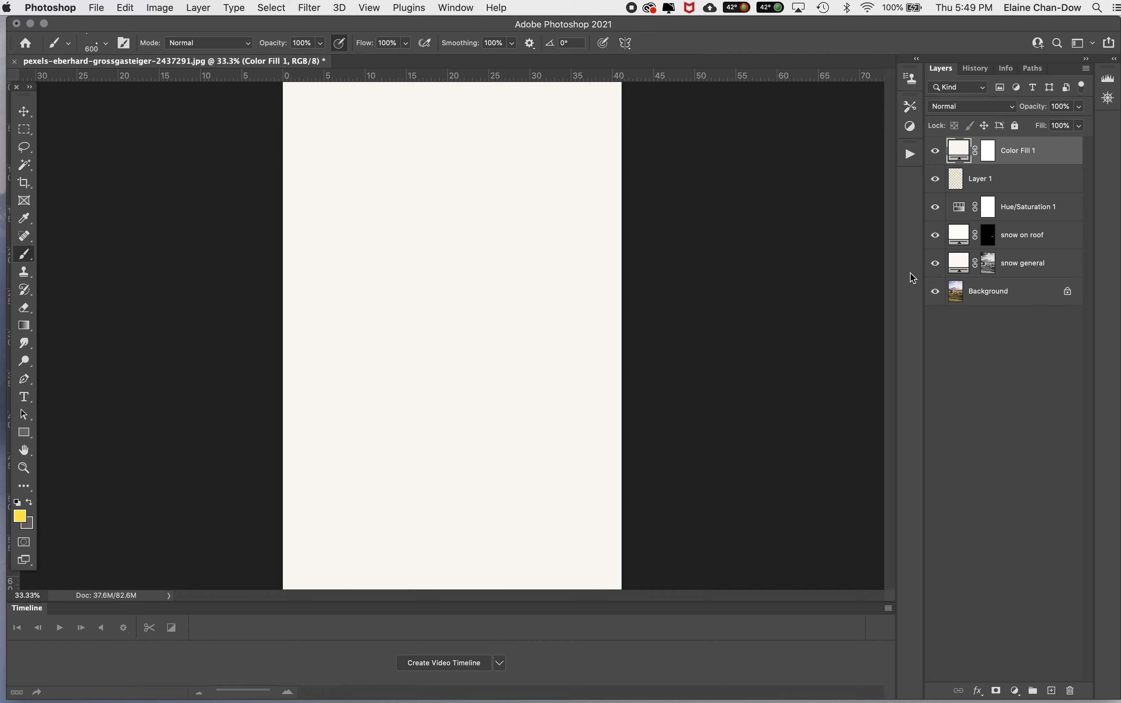
{"action": "key", "text": "super+alt+g"}
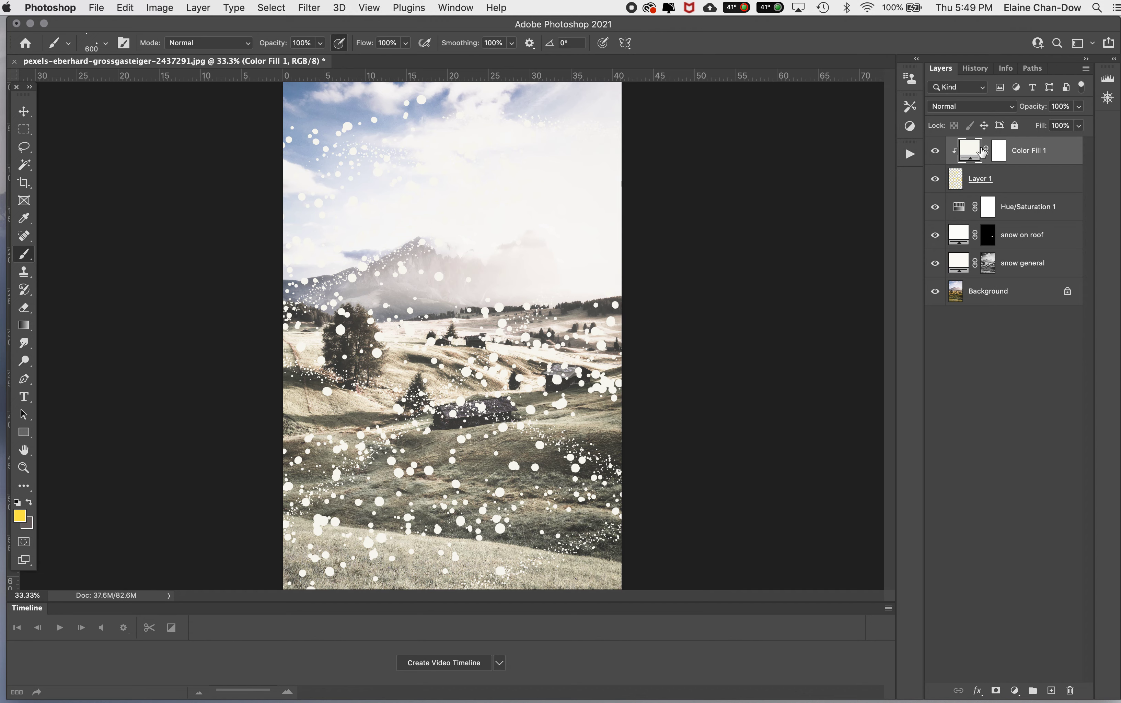
Apply a Motion Blur at a -40° angle to the flakes on Layer 1, adjusting the blur distance
{"action": "left_click", "coordinate": [958, 185], "text": "super"}
{"action": "left_click", "coordinate": [316, 6]}
{"action": "mouse_move", "coordinate": [353, 193]}
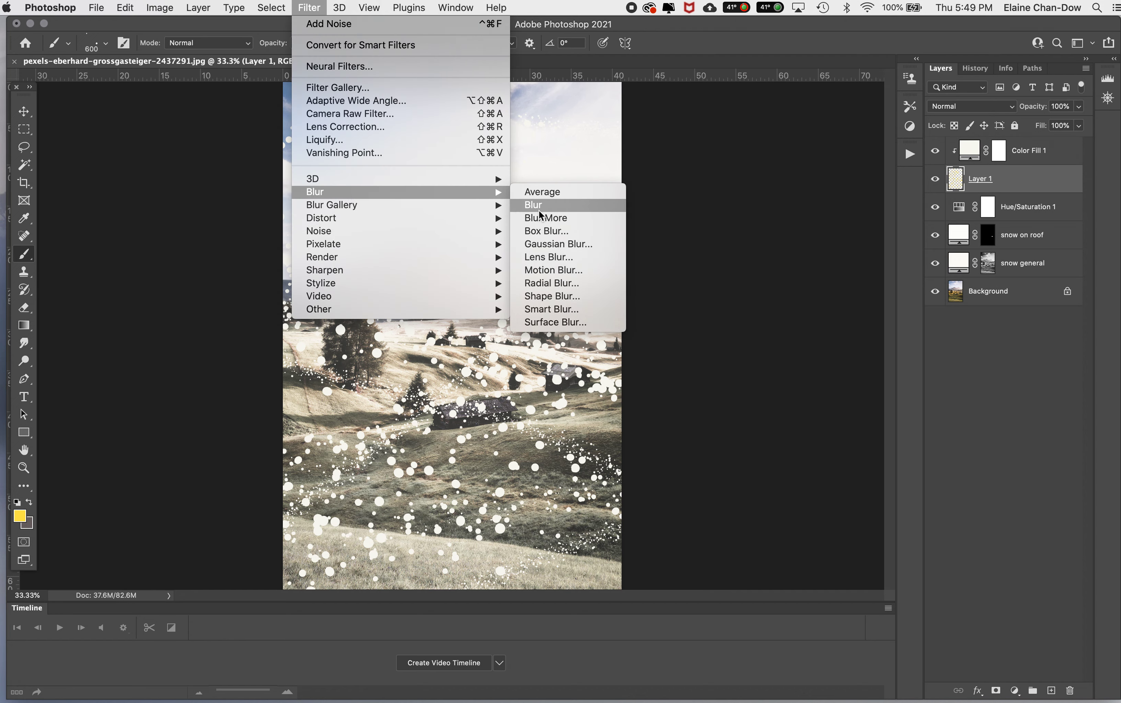
{"action": "left_click", "coordinate": [565, 270]}
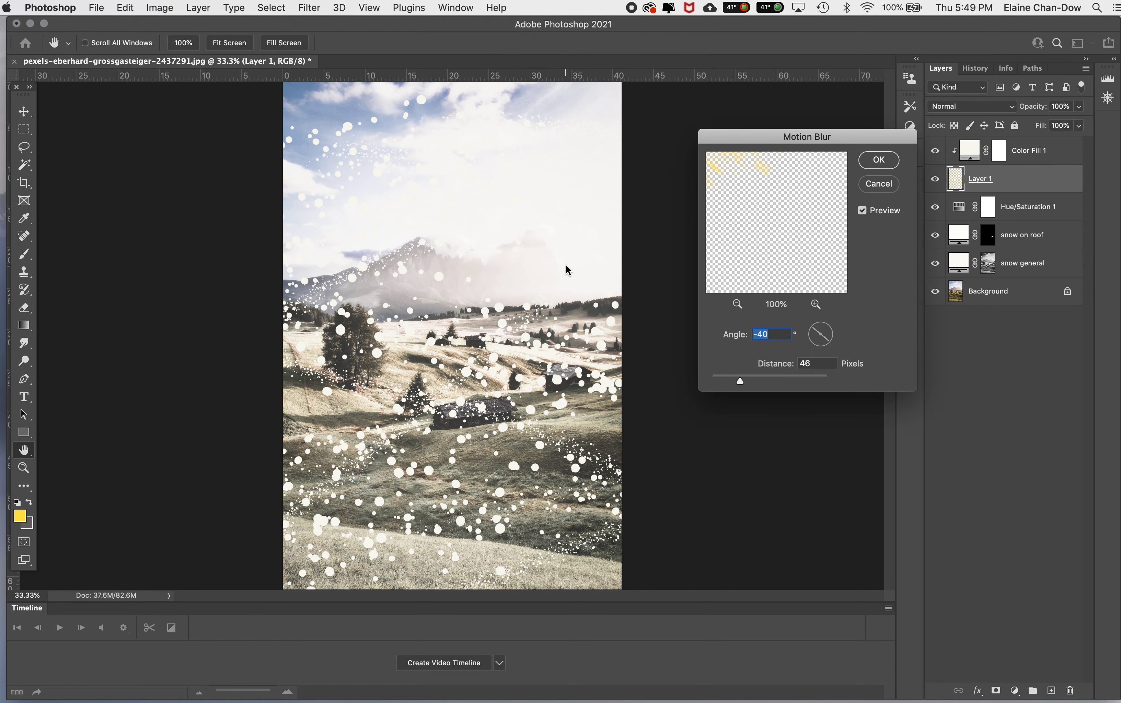
{"action": "mouse_move", "coordinate": [742, 384]}
{"action": "left_mouse_down"}
{"action": "mouse_move", "coordinate": [728, 382]}
{"action": "mouse_move", "coordinate": [750, 379]}
{"action": "mouse_move", "coordinate": [734, 381]}
{"action": "left_mouse_up"}
{"action": "left_click", "coordinate": [734, 382]}
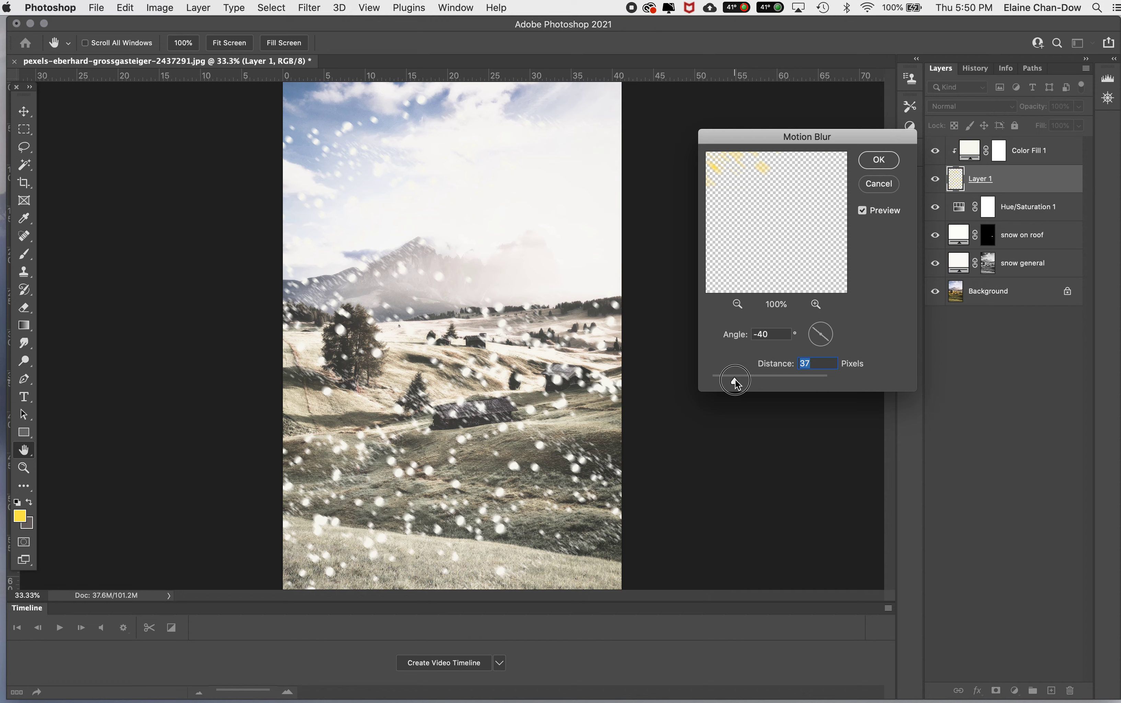
{"action": "left_click_drag", "start_coordinate": [742, 380], "coordinate": [750, 381]}
{"action": "left_click", "coordinate": [877, 160]}
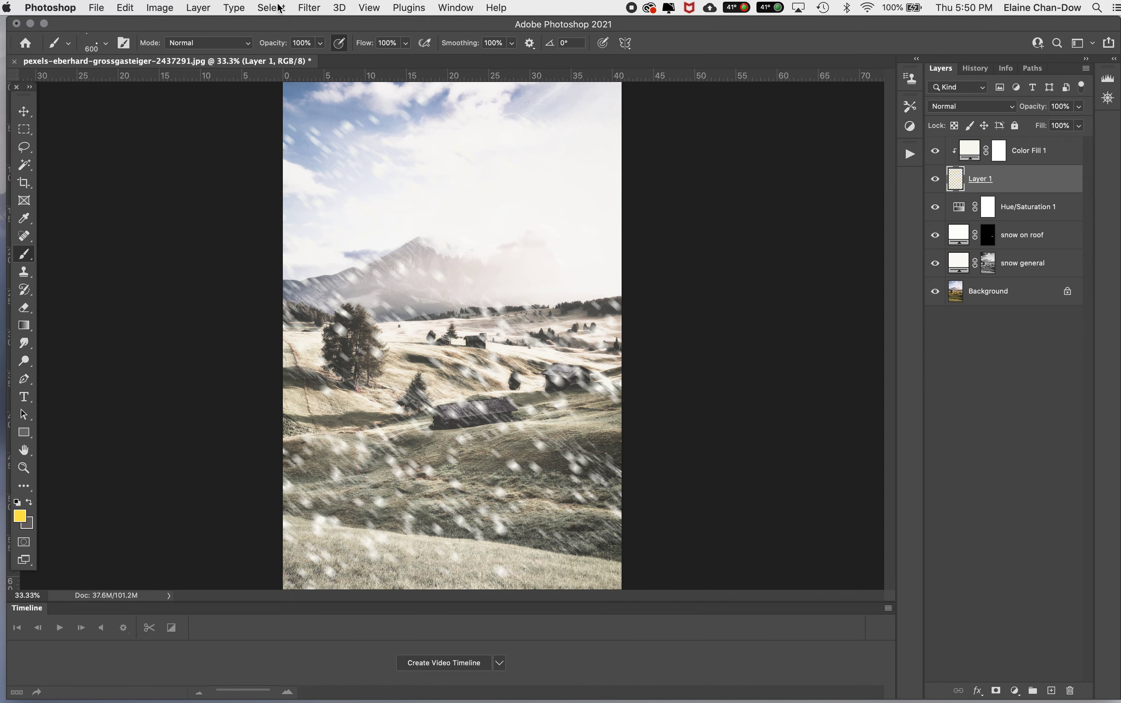
Apply a Gaussian Blur with a 9.9-pixel radius to the flakes on Layer 1
{"action": "left_click", "coordinate": [309, 7]}
{"action": "mouse_move", "coordinate": [347, 192]}
{"action": "left_click", "coordinate": [555, 241]}
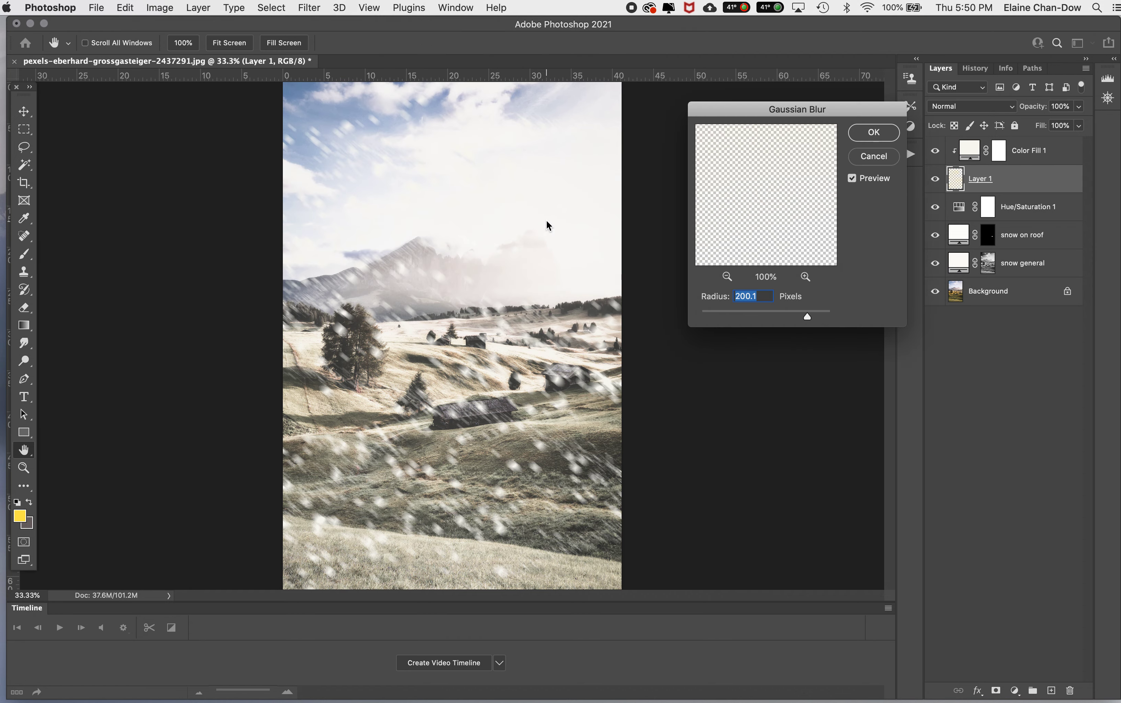
{"action": "left_click", "coordinate": [746, 314]}
{"action": "mouse_move", "coordinate": [745, 314]}
{"action": "left_mouse_down"}
{"action": "mouse_move", "coordinate": [735, 315]}
{"action": "mouse_move", "coordinate": [753, 322]}
{"action": "left_mouse_up"}
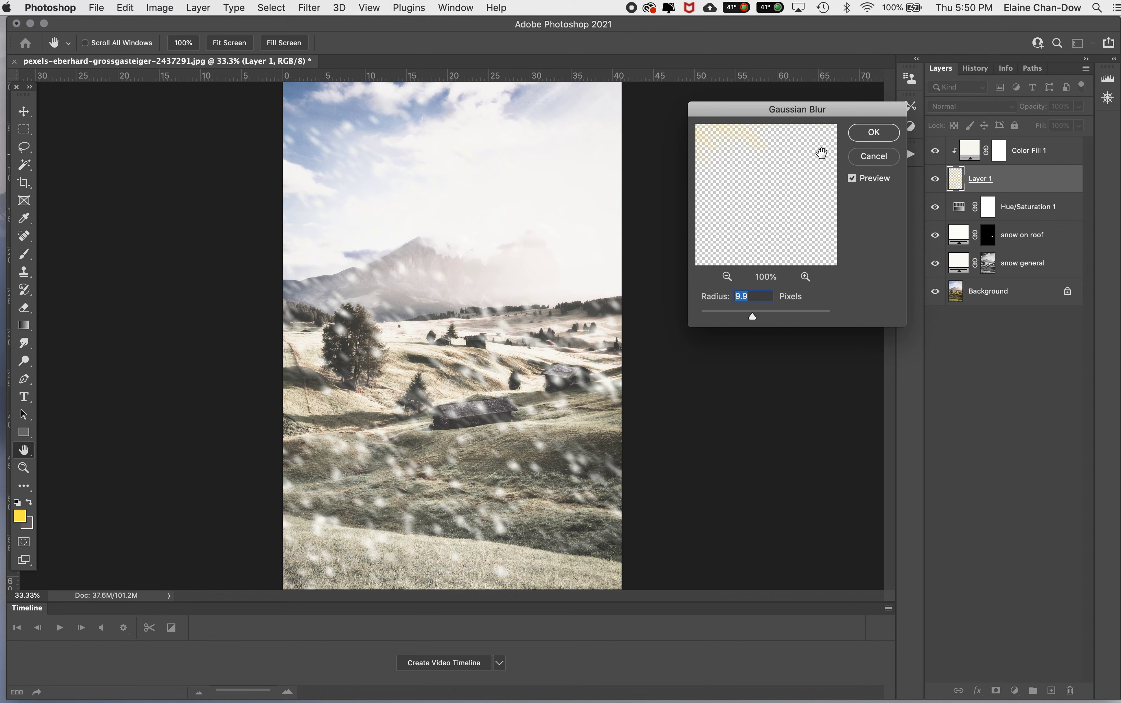
{"action": "left_click", "coordinate": [874, 133]}
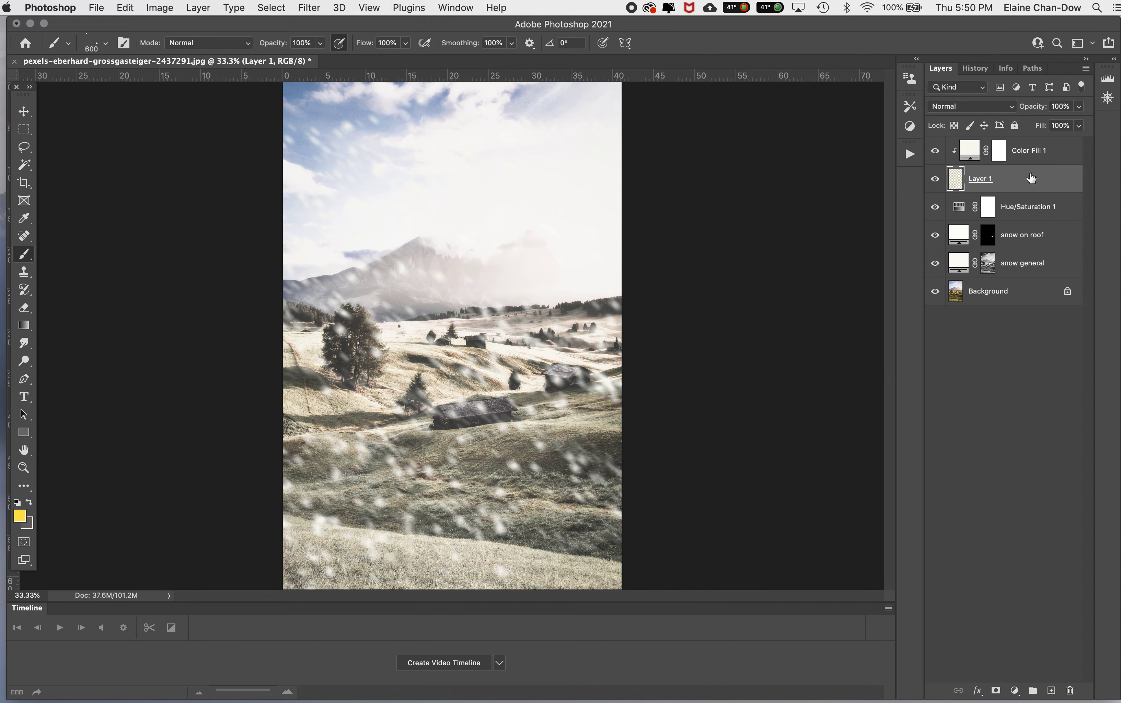
Rename Layer 1 as "snow front"
{"action": "double_click", "coordinate": [982, 179]}
{"action": "type", "text": "snow front"}
{"action": "key", "text": "Return"}
Group the "snow front" layer with its clipped Color Fill 1 layer and name the group "snow"
{"action": "left_click", "coordinate": [1050, 152], "text": "shift"}
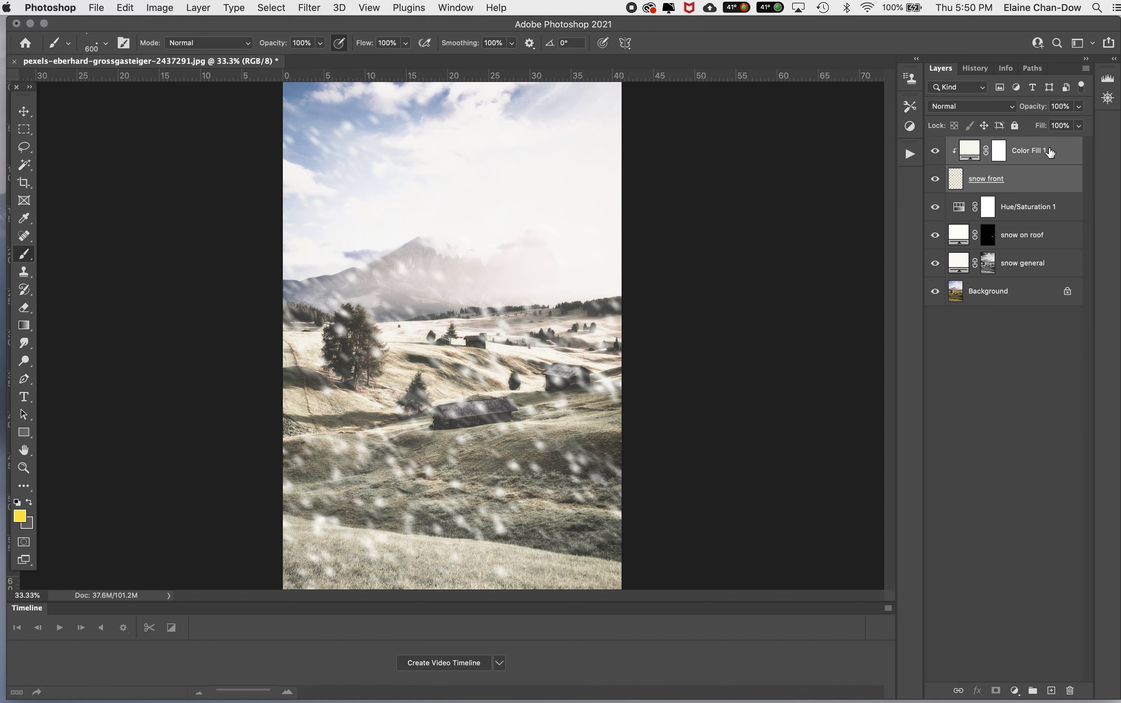
{"action": "left_click", "coordinate": [1032, 691]}
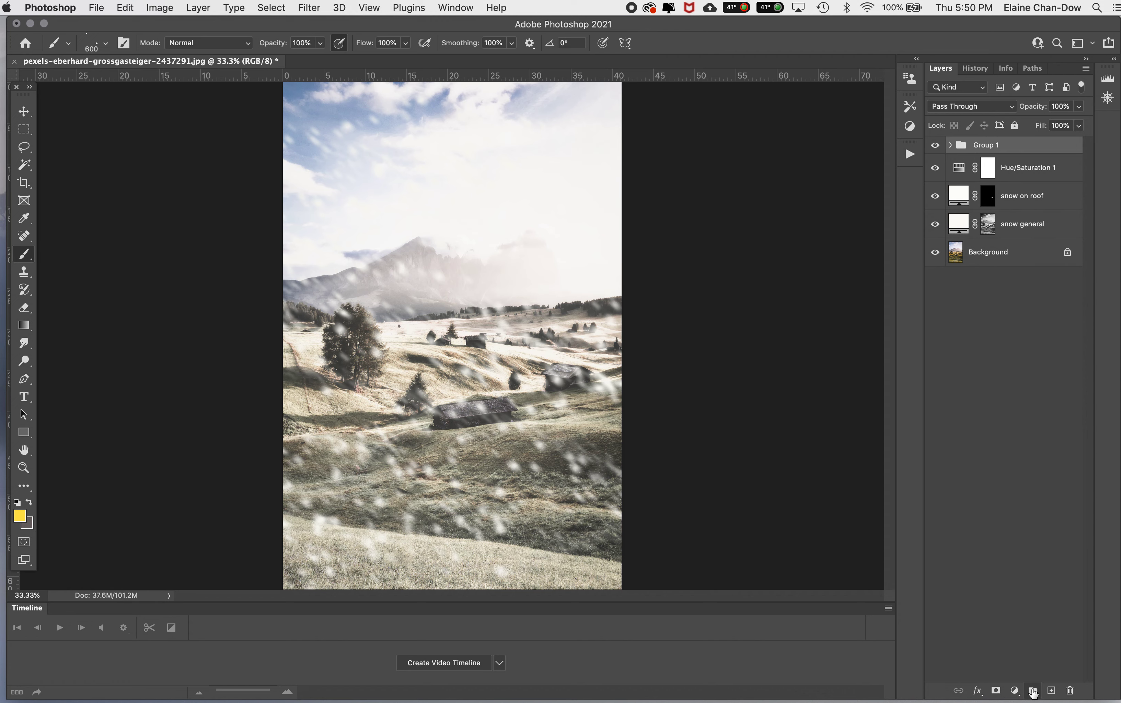
{"action": "double_click", "coordinate": [983, 145]}
{"action": "type", "text": "snow"}
{"action": "key", "text": "Return"}
Move the Hue/Saturation 1 layer above the "snow" group and expand the group
{"action": "left_click", "coordinate": [1055, 167]}
{"action": "left_click_drag", "start_coordinate": [1058, 165], "coordinate": [1046, 144]}
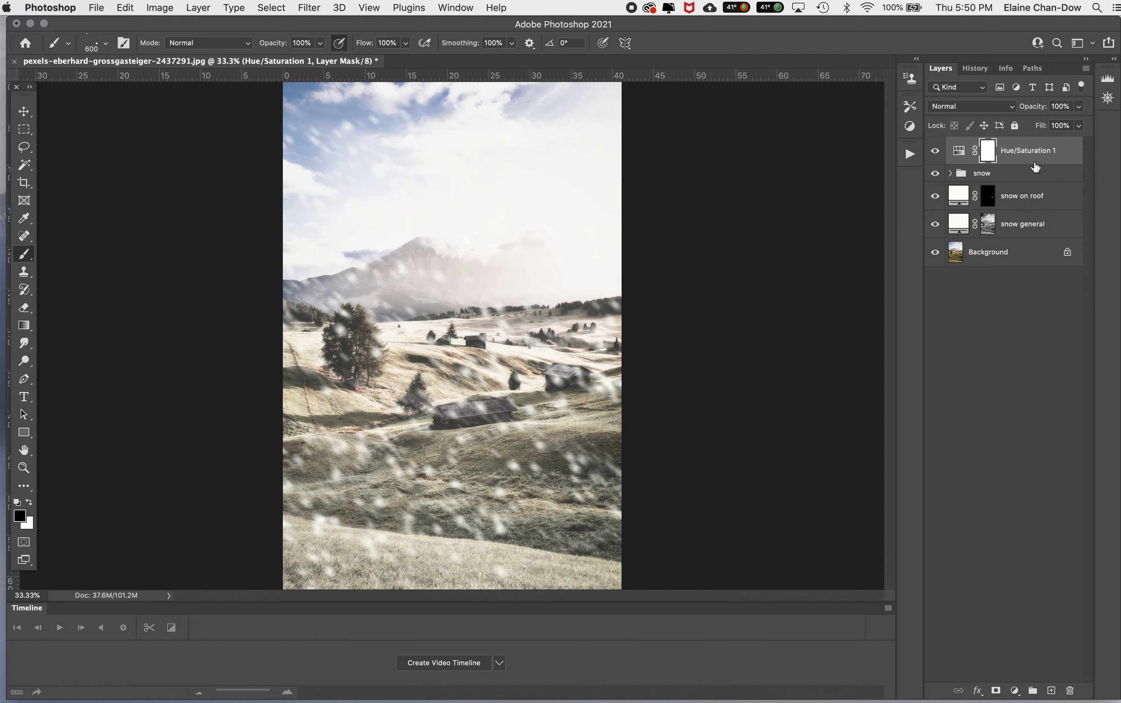
{"action": "left_click", "coordinate": [1000, 176]}
{"action": "left_click", "coordinate": [951, 174]}
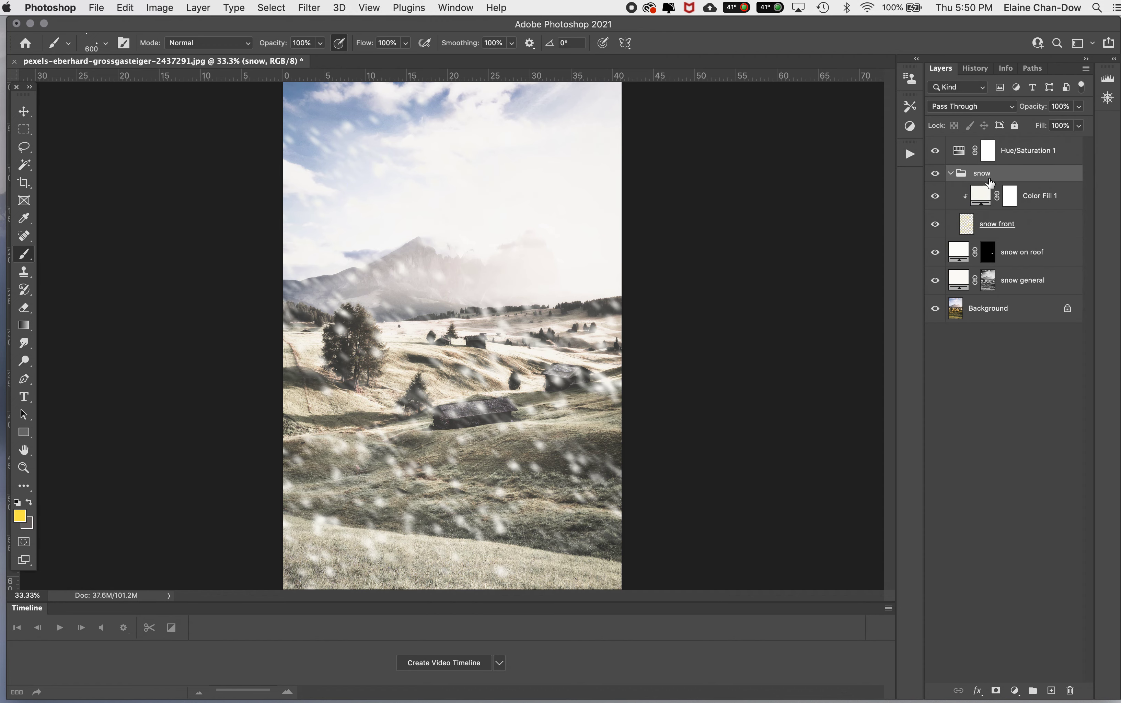
Create a new layer at the top of the "snow" group and fill it with black at 100% opacity
{"action": "left_click", "coordinate": [1051, 692]}
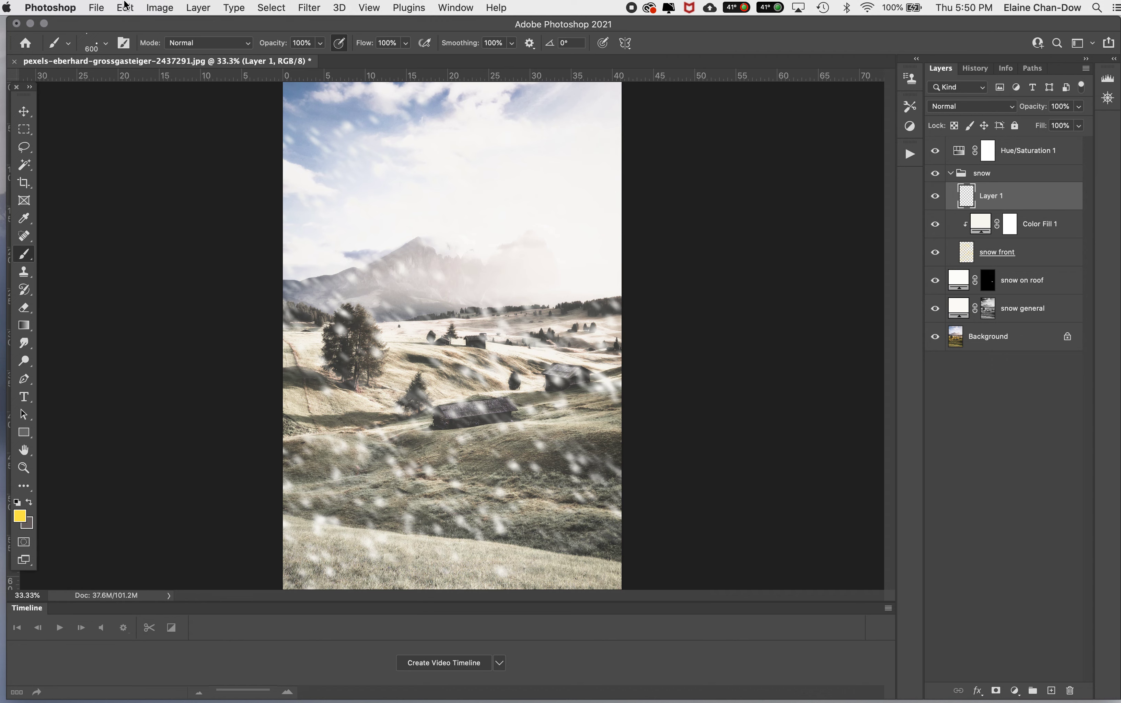
{"action": "left_click", "coordinate": [155, 7]}
{"action": "mouse_move", "coordinate": [132, 5]}
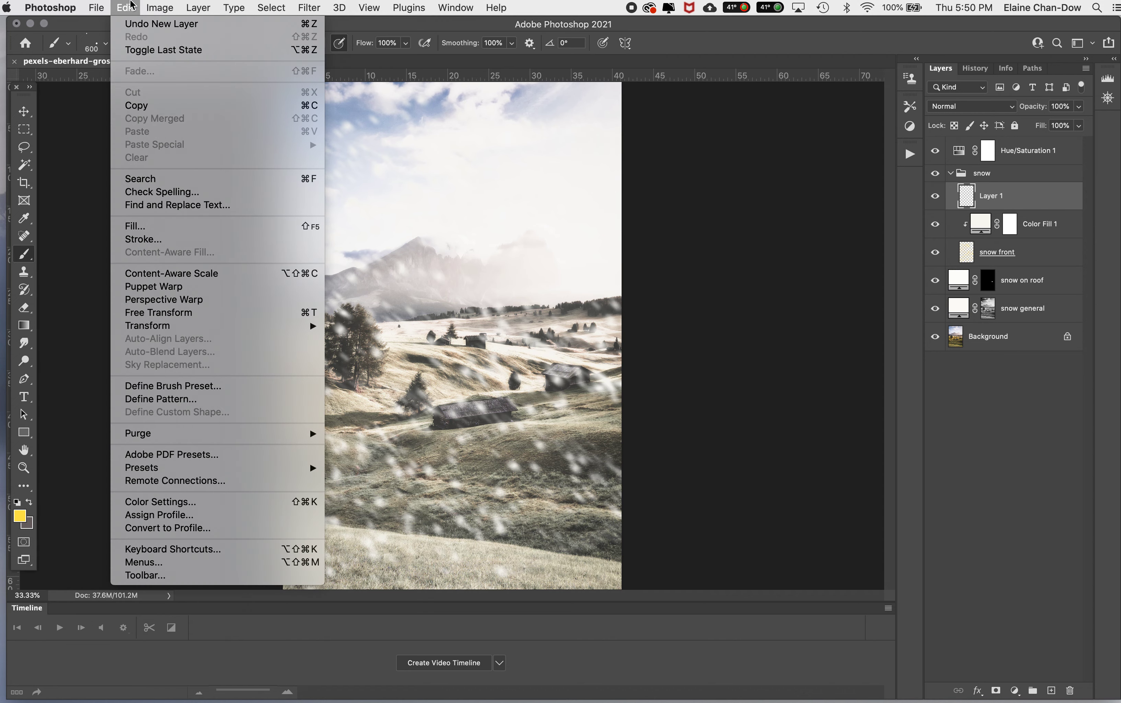
{"action": "left_click", "coordinate": [173, 227]}
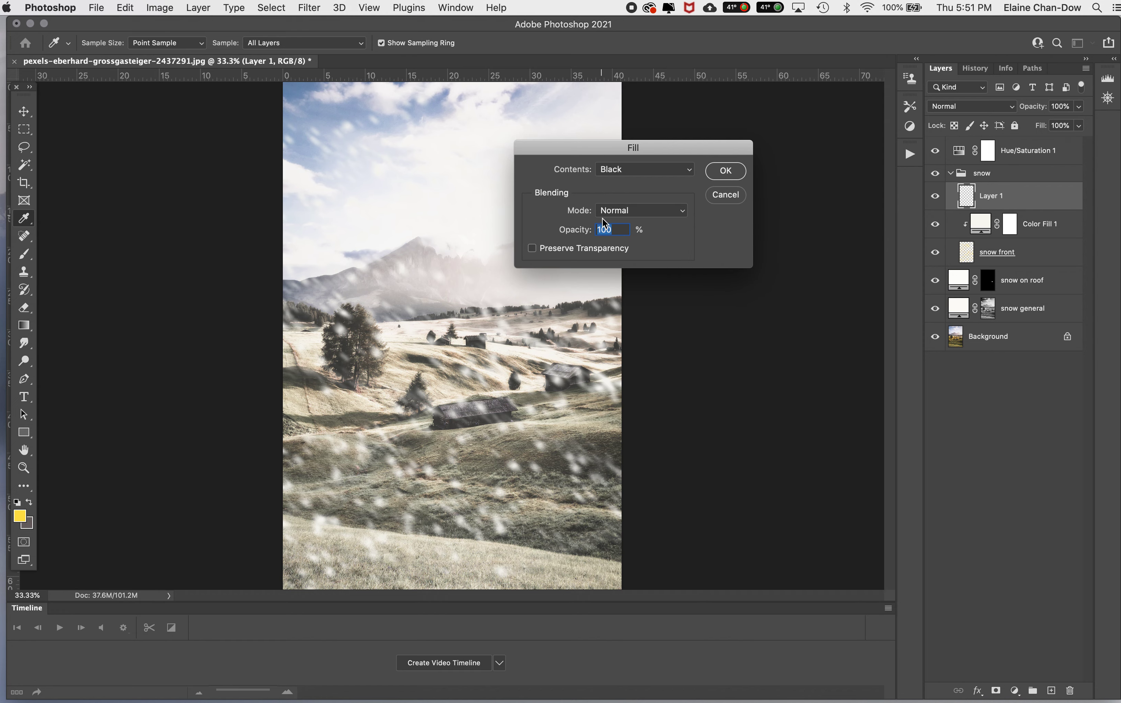
{"action": "left_click", "coordinate": [725, 171]}
{"action": "key", "text": "b"}
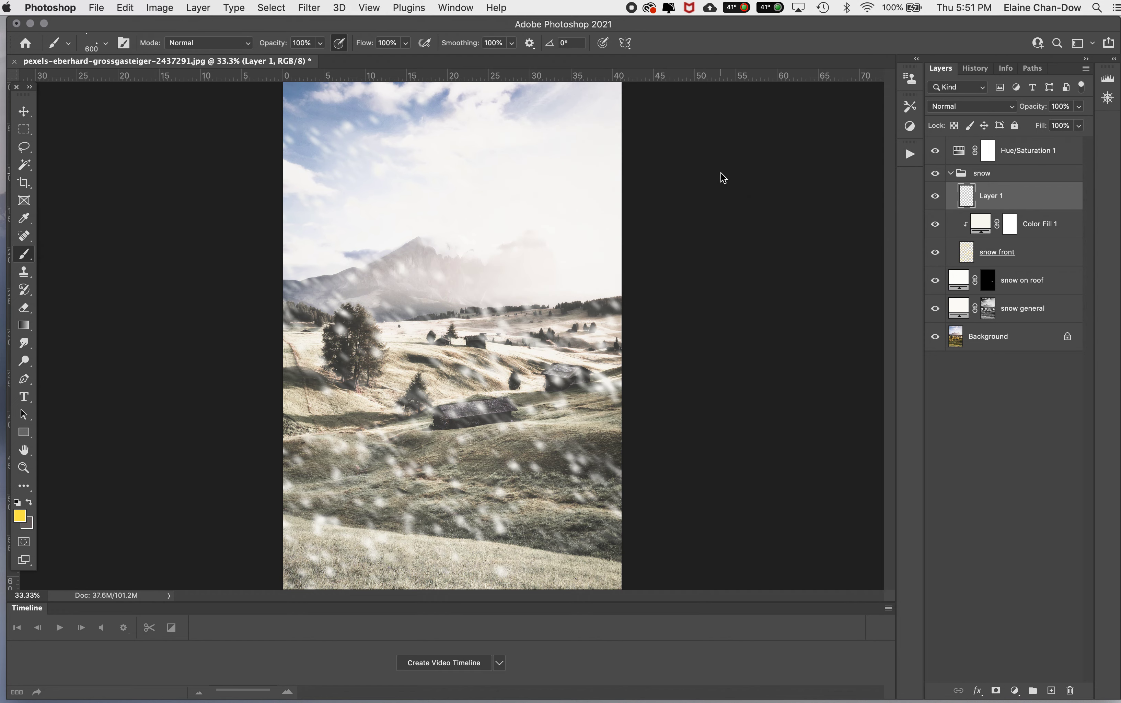
Add monochromatic Gaussian noise of about 162.41% to the black Layer 1
{"action": "left_click", "coordinate": [303, 6]}
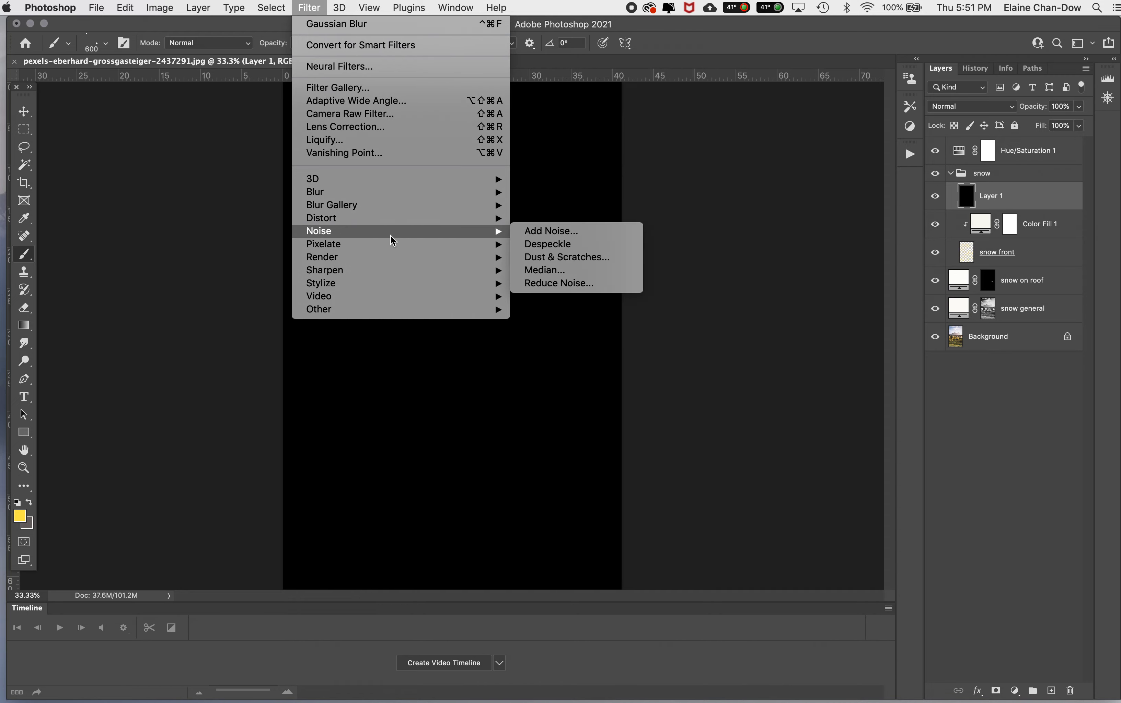
{"action": "mouse_move", "coordinate": [394, 232]}
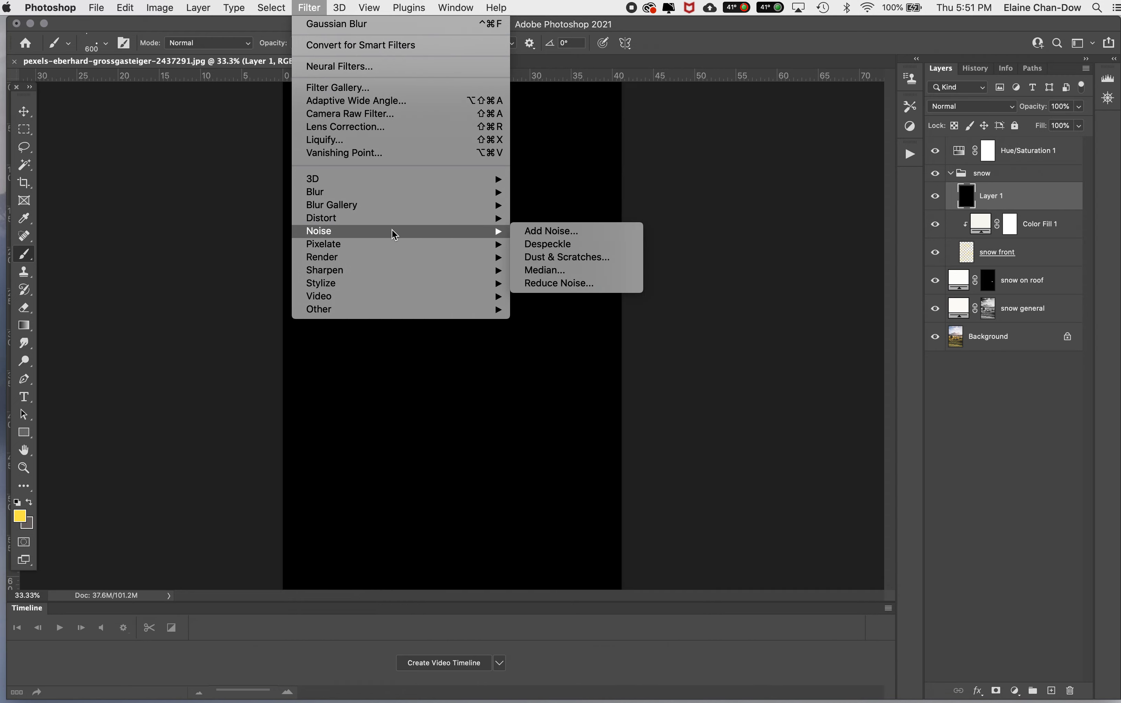
{"action": "left_click", "coordinate": [564, 232]}
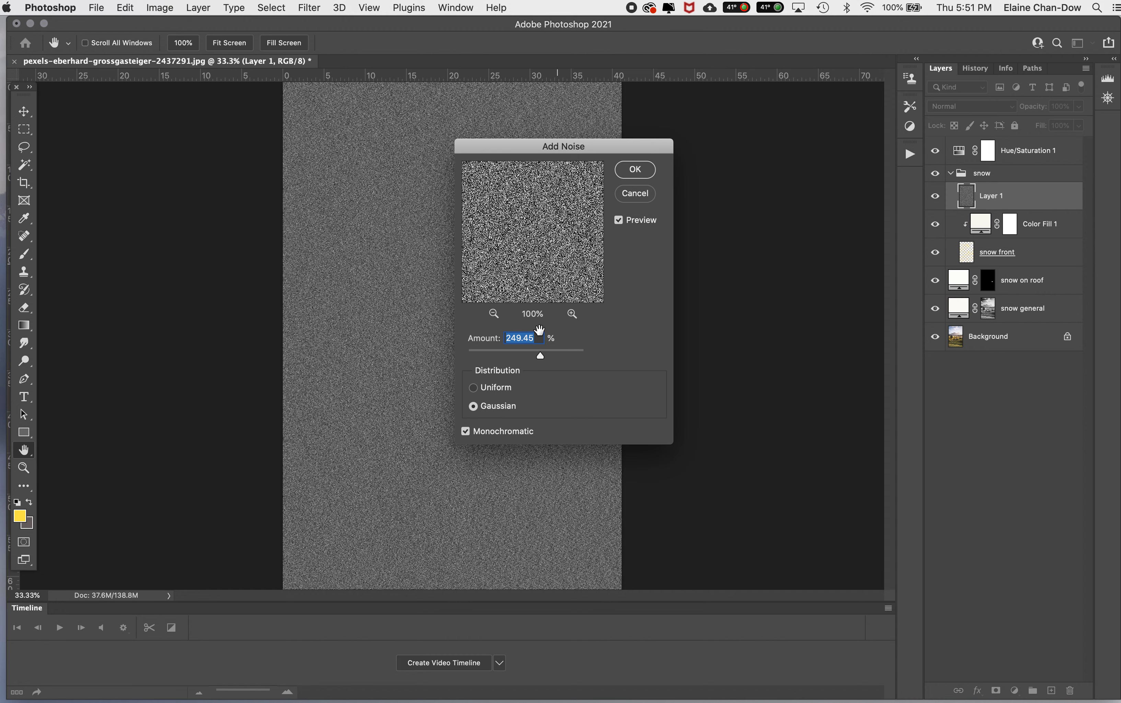
{"action": "left_click_drag", "start_coordinate": [540, 357], "coordinate": [517, 361]}
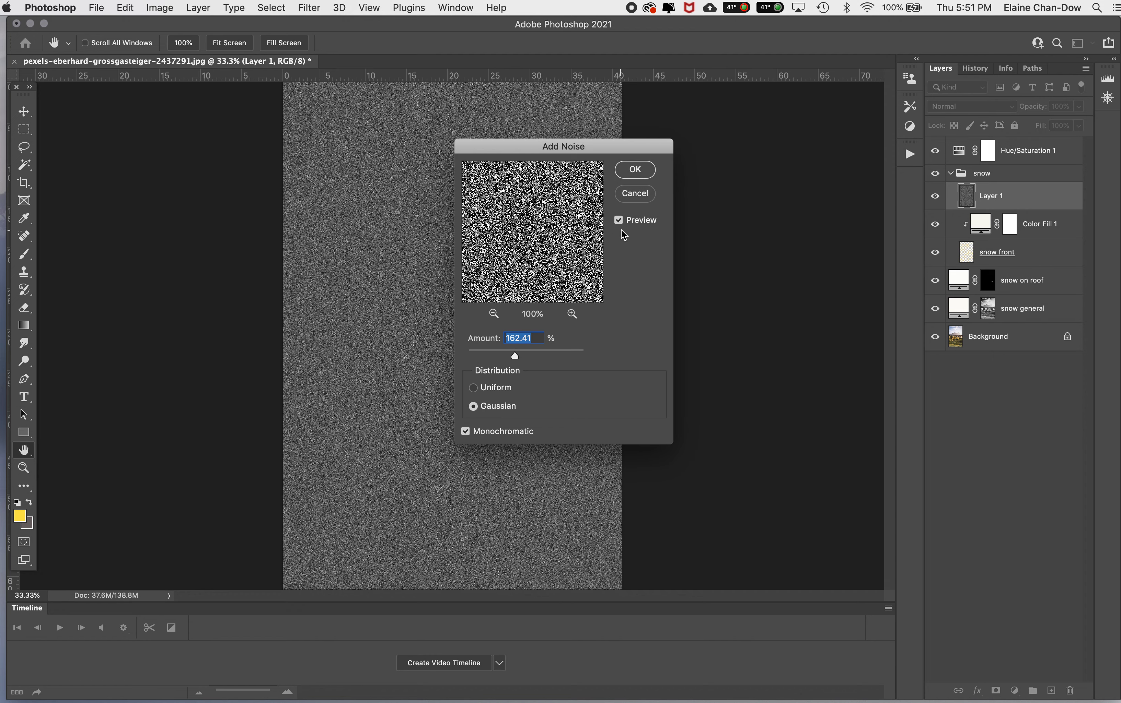
{"action": "left_click", "coordinate": [510, 392]}
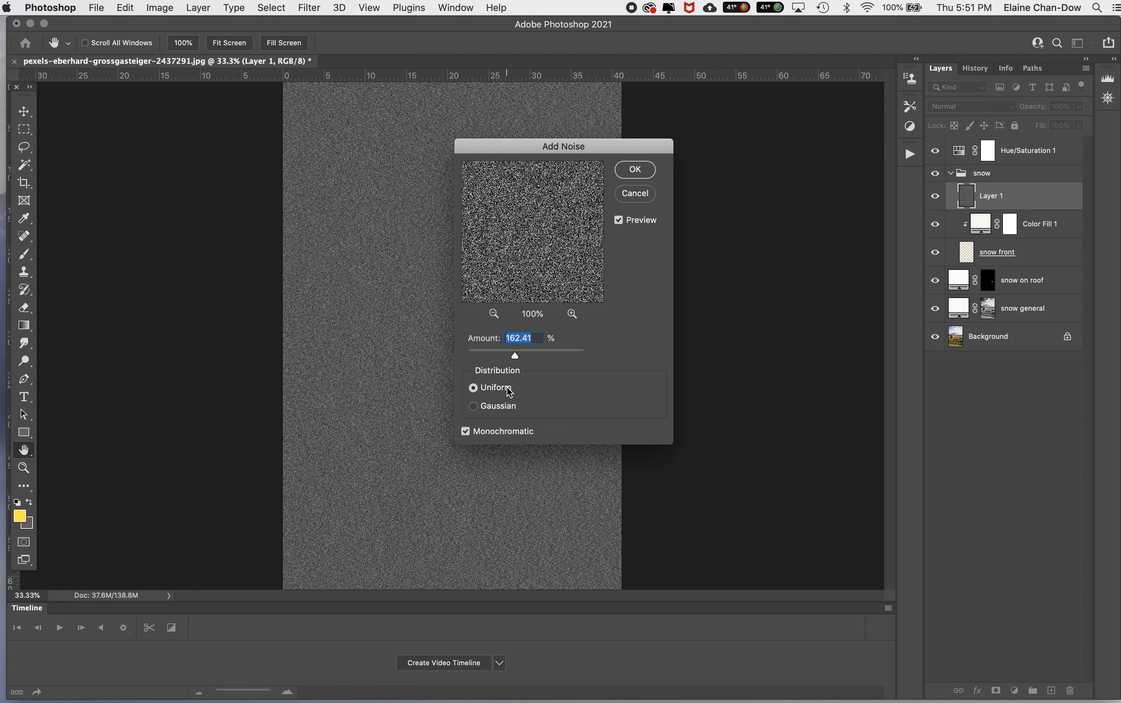
{"action": "left_click", "coordinate": [511, 406]}
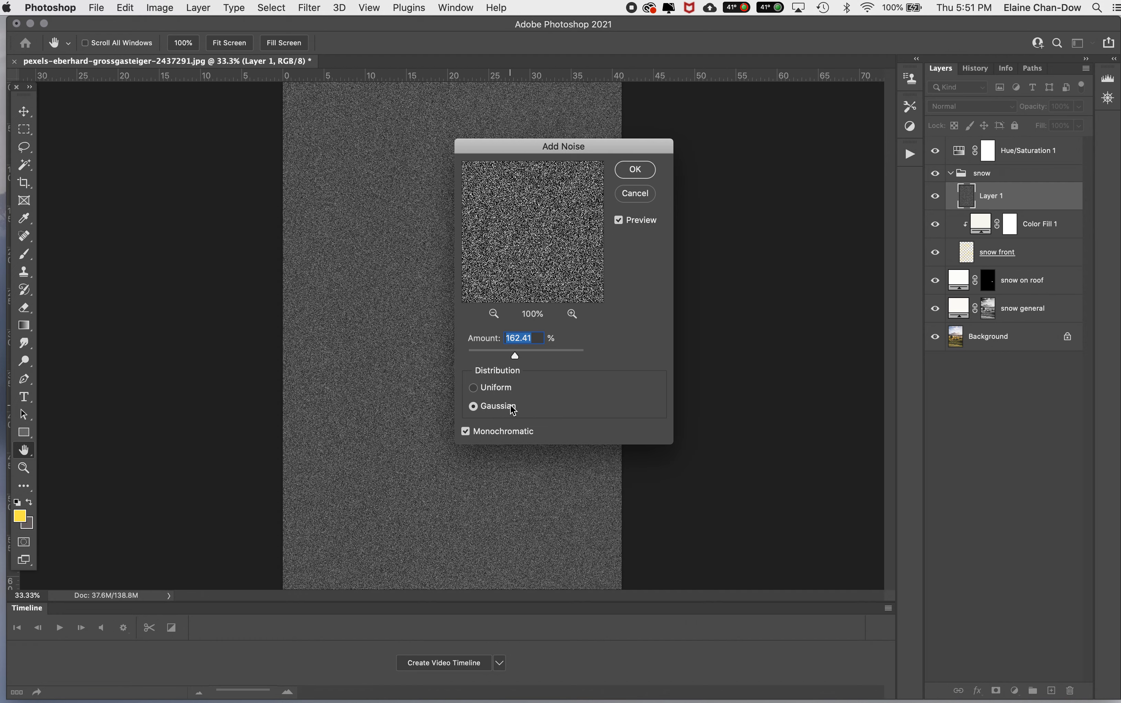
{"action": "left_click", "coordinate": [498, 388]}
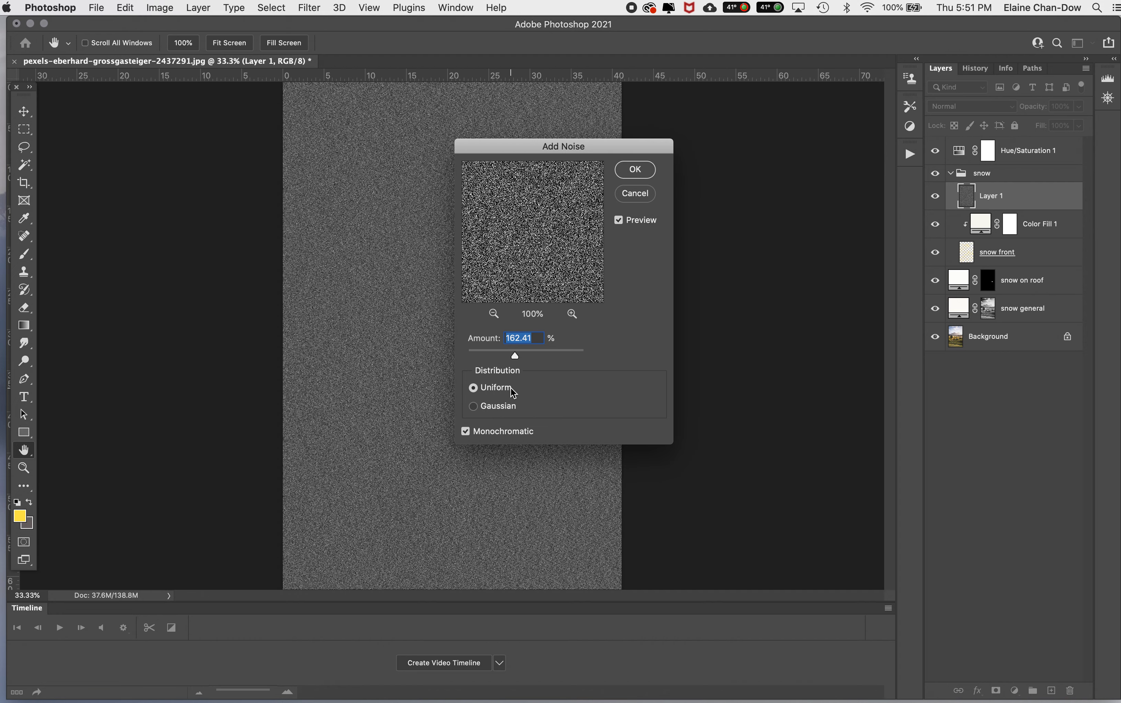
{"action": "left_click", "coordinate": [511, 407]}
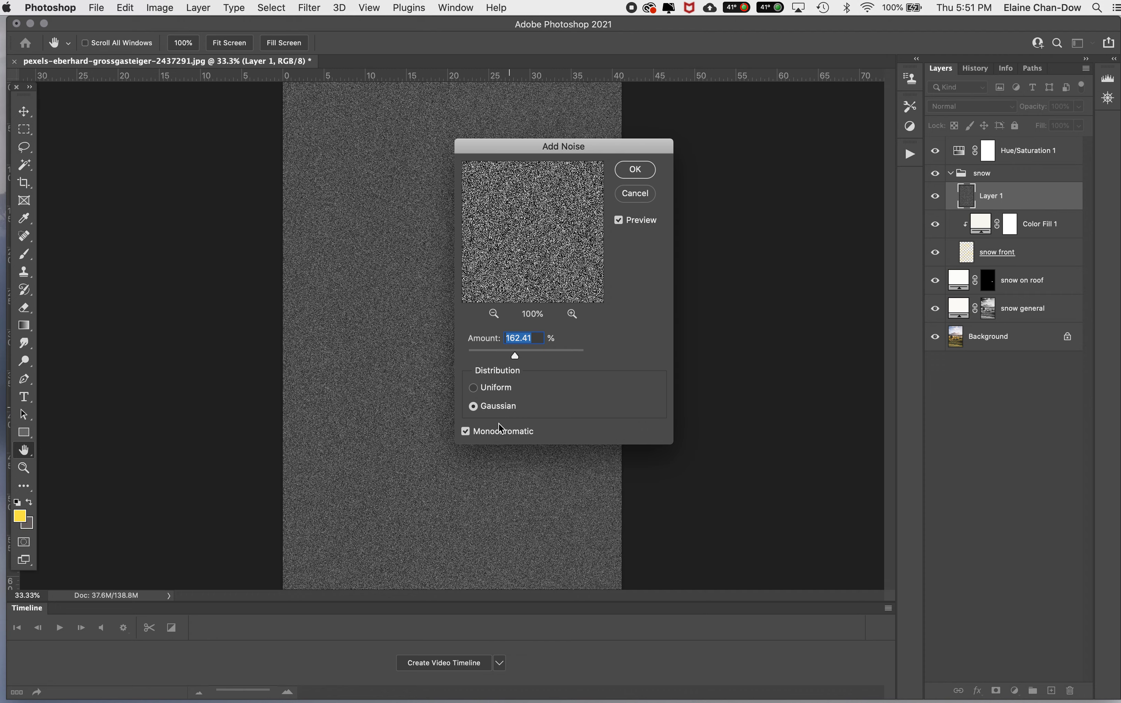
{"action": "left_click", "coordinate": [640, 170]}
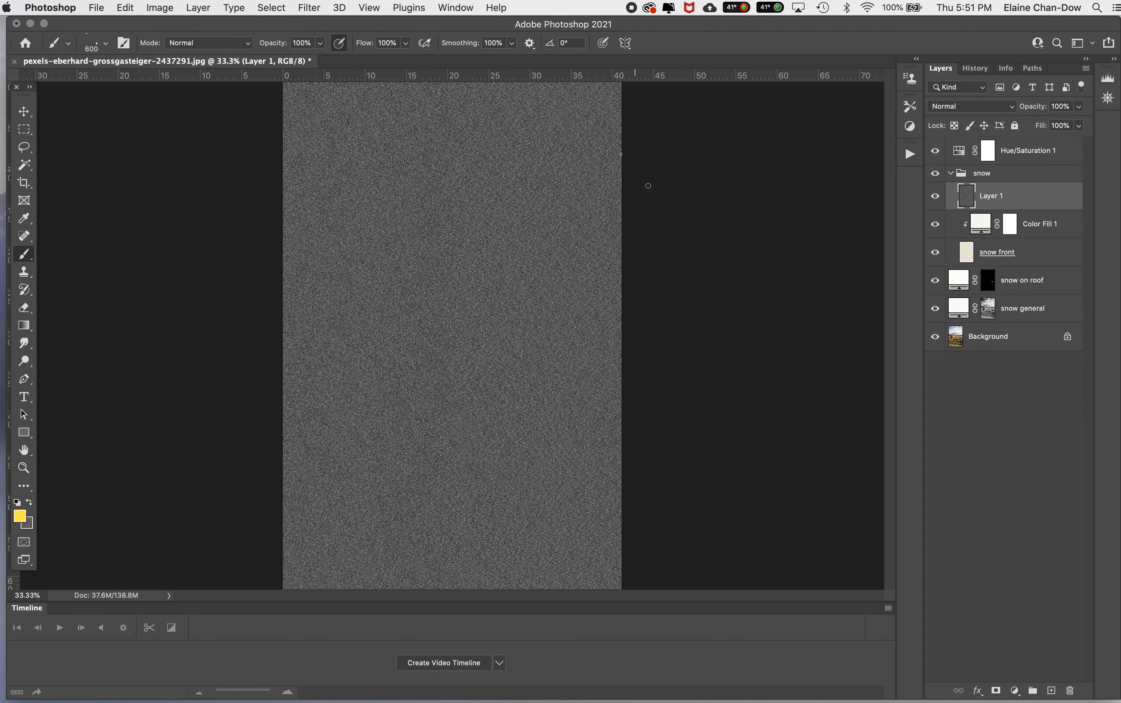
Set the noise layer's blend mode to Overlay, rename it "snow far" and collapse the "snow" group
{"action": "left_click", "coordinate": [977, 105]}
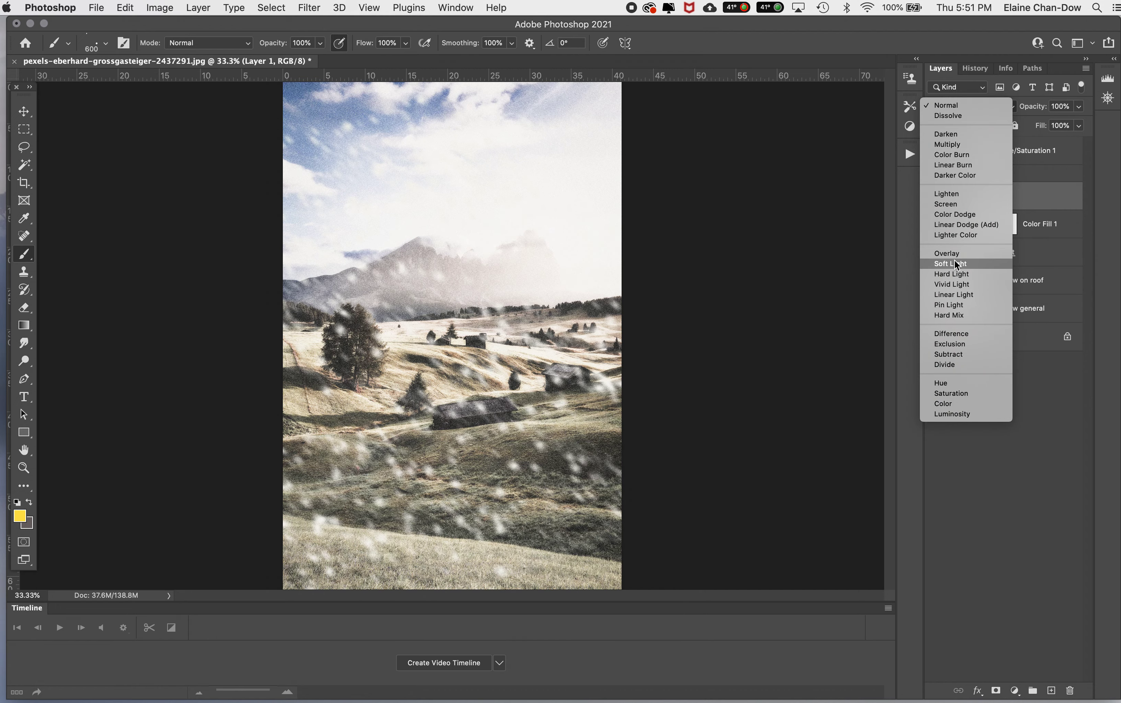
{"action": "left_click", "coordinate": [954, 263]}
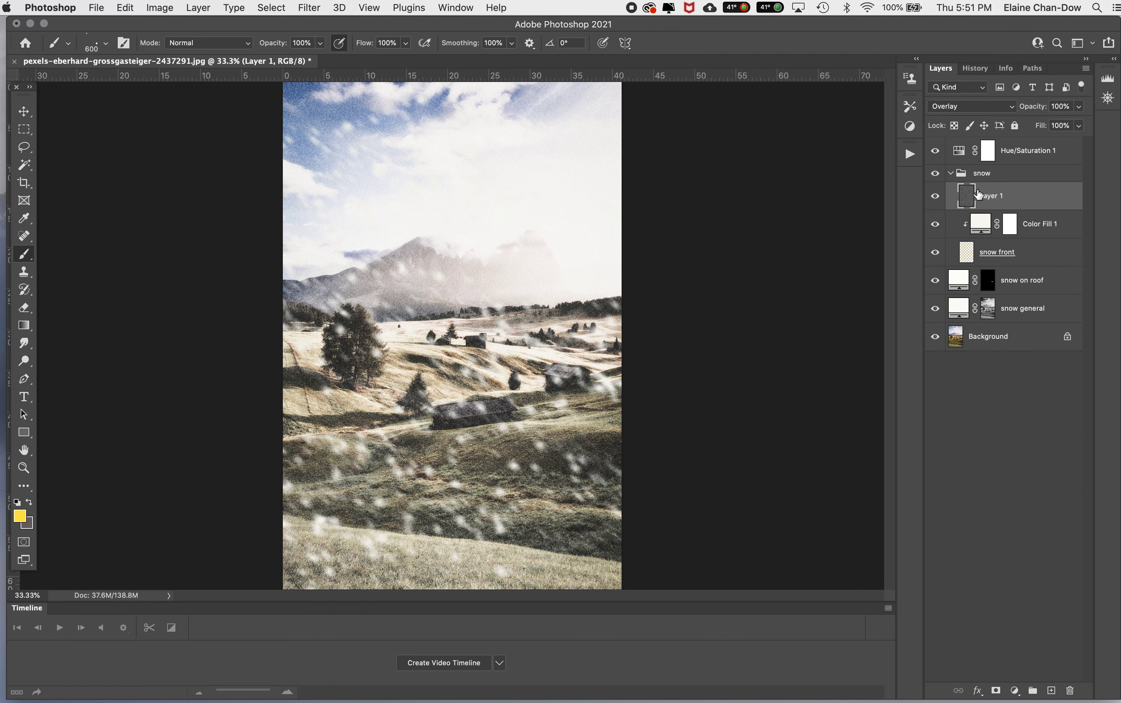
{"action": "type", "text": "snow far"}
{"action": "key", "text": "Return"}
{"action": "left_click", "coordinate": [949, 174]}
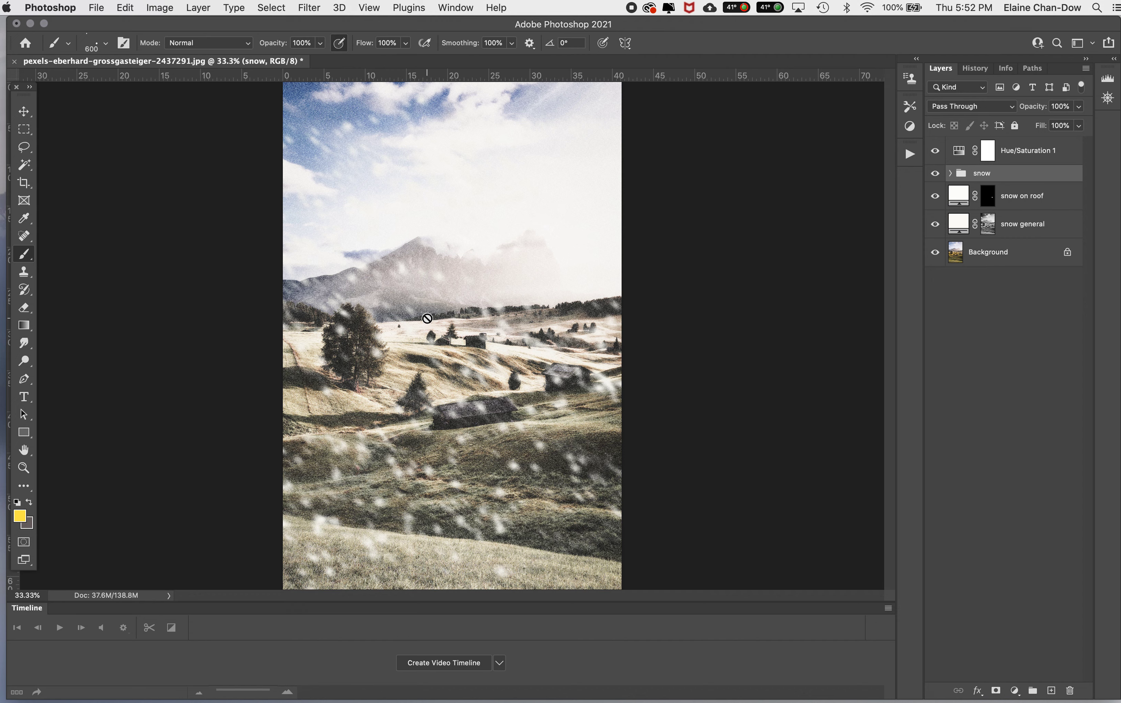
Create a group named "Global" at the top of the layer stack and put the Hue/Saturation 1 layer in it
{"action": "left_click", "coordinate": [1033, 151]}
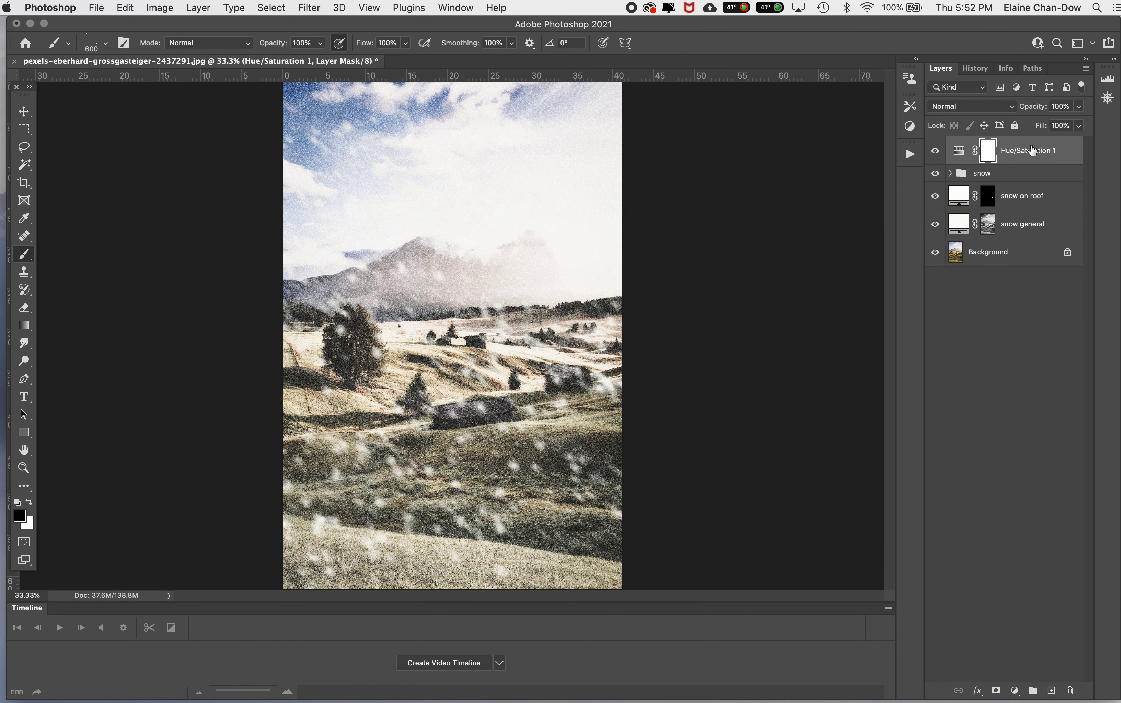
{"action": "left_click", "coordinate": [1033, 691]}
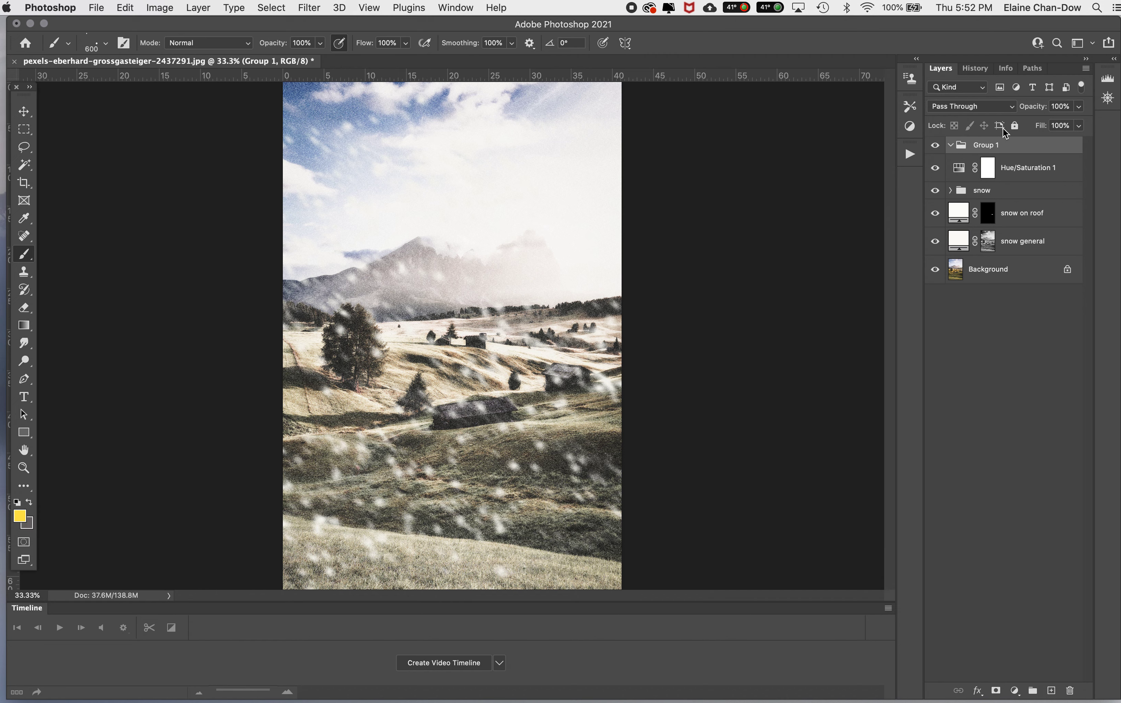
{"action": "double_click", "coordinate": [993, 145]}
{"action": "type", "text": "Glb"}
{"action": "key", "text": "Return"}
{"action": "left_click", "coordinate": [1062, 167]}
{"action": "left_click_drag", "start_coordinate": [1064, 166], "coordinate": [981, 147]}
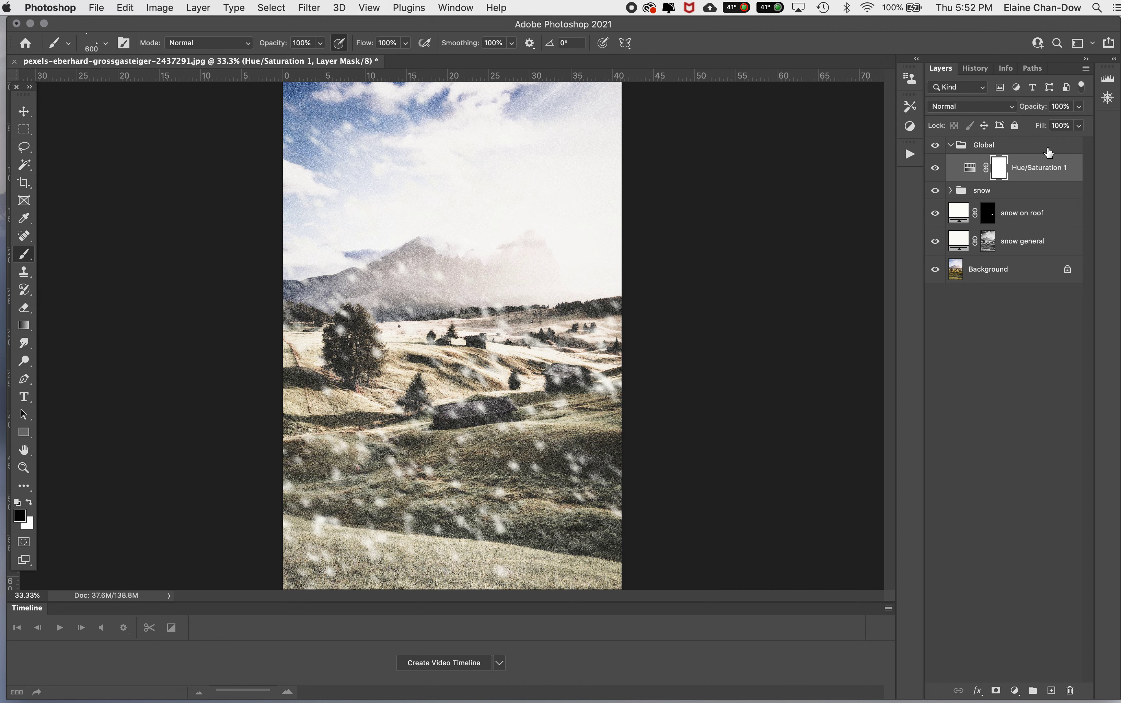
{"action": "left_click", "coordinate": [950, 148]}
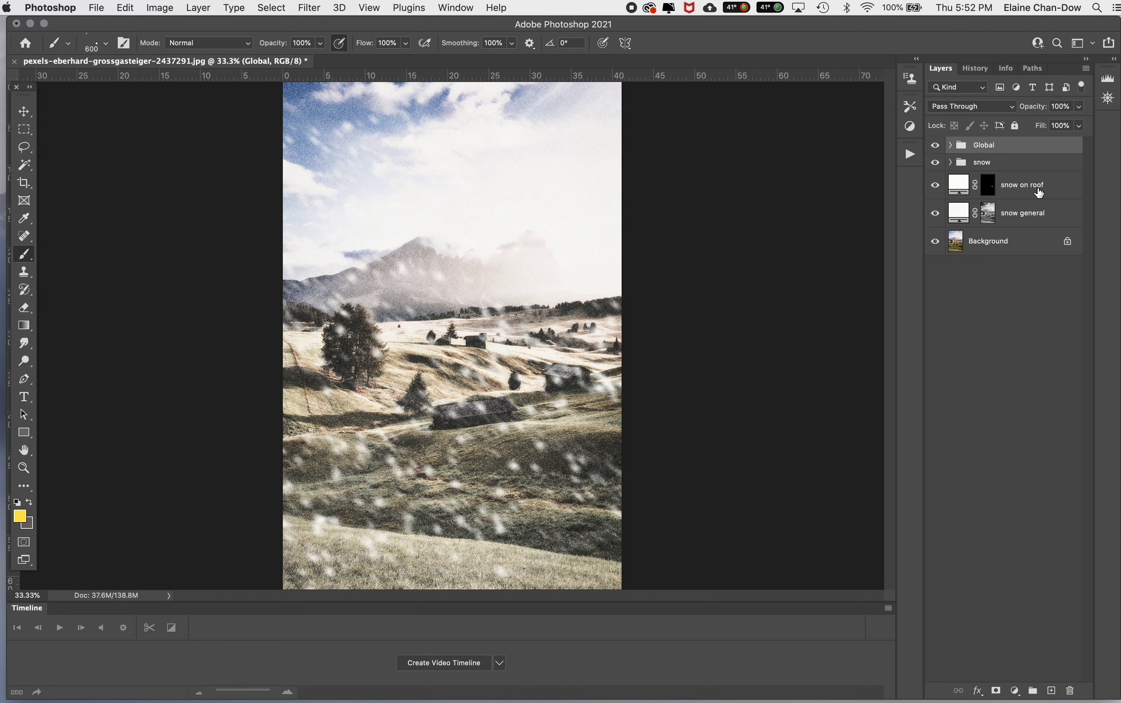
Move the "snow on roof" and "snow general" layers into the bottom of the "snow" group and collapse the group
{"action": "left_click", "coordinate": [951, 163]}
{"action": "left_click", "coordinate": [951, 163]}
{"action": "left_click", "coordinate": [1056, 190]}
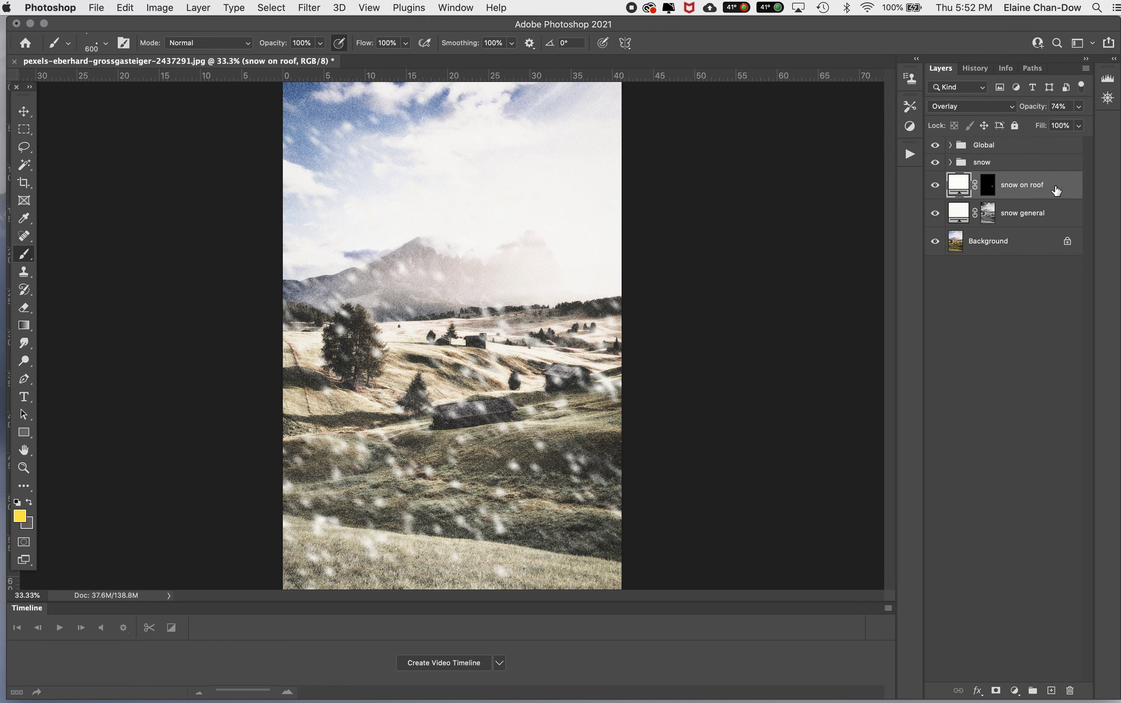
{"action": "left_click", "coordinate": [1058, 212], "text": "shift"}
{"action": "left_click_drag", "start_coordinate": [1055, 185], "coordinate": [1054, 173]}
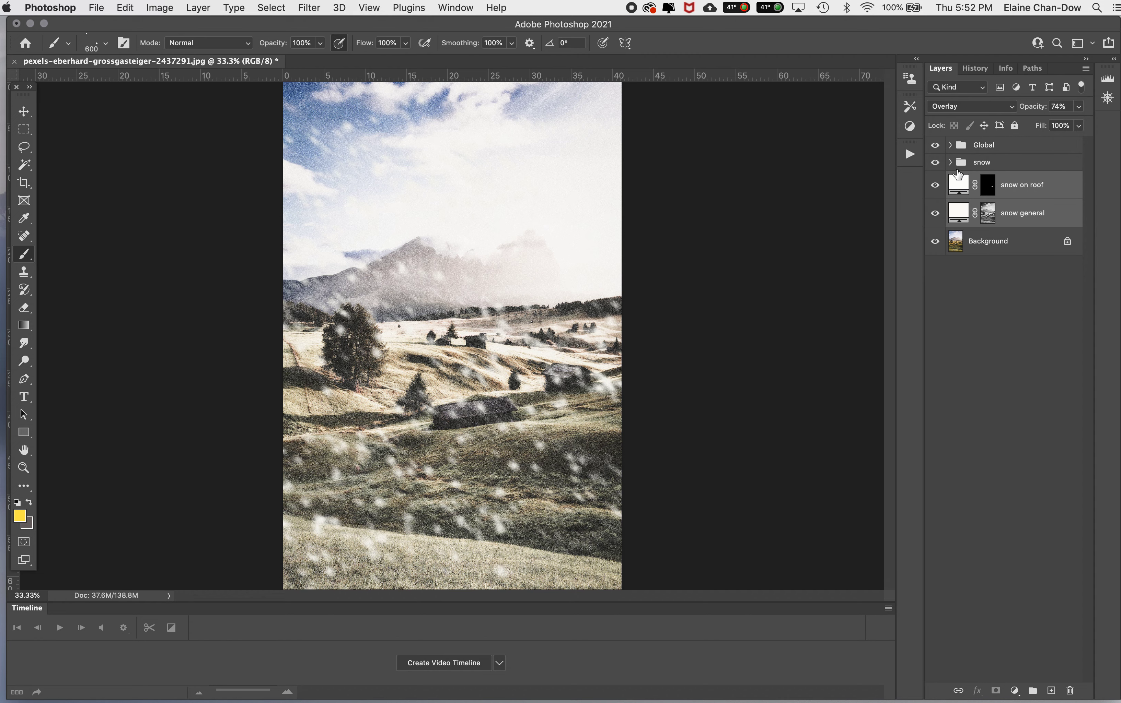
{"action": "left_click", "coordinate": [950, 162]}
{"action": "left_click_drag", "start_coordinate": [1045, 271], "coordinate": [1066, 259]}
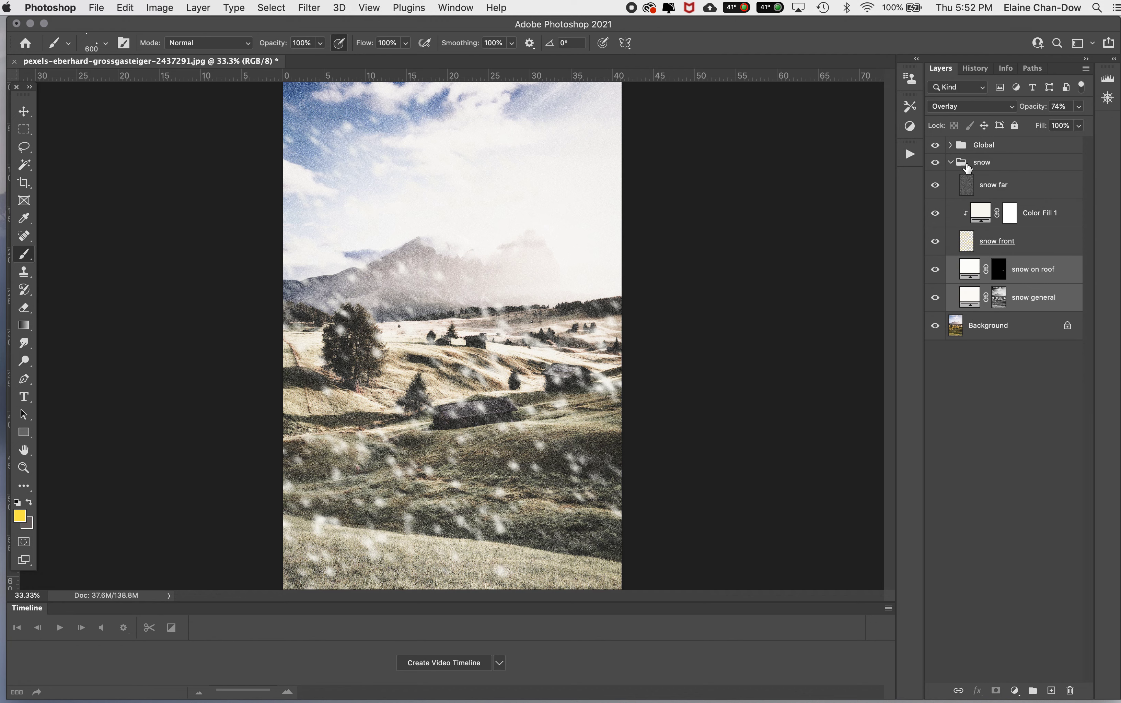
{"action": "left_click", "coordinate": [952, 168]}
{"action": "left_click", "coordinate": [950, 163]}
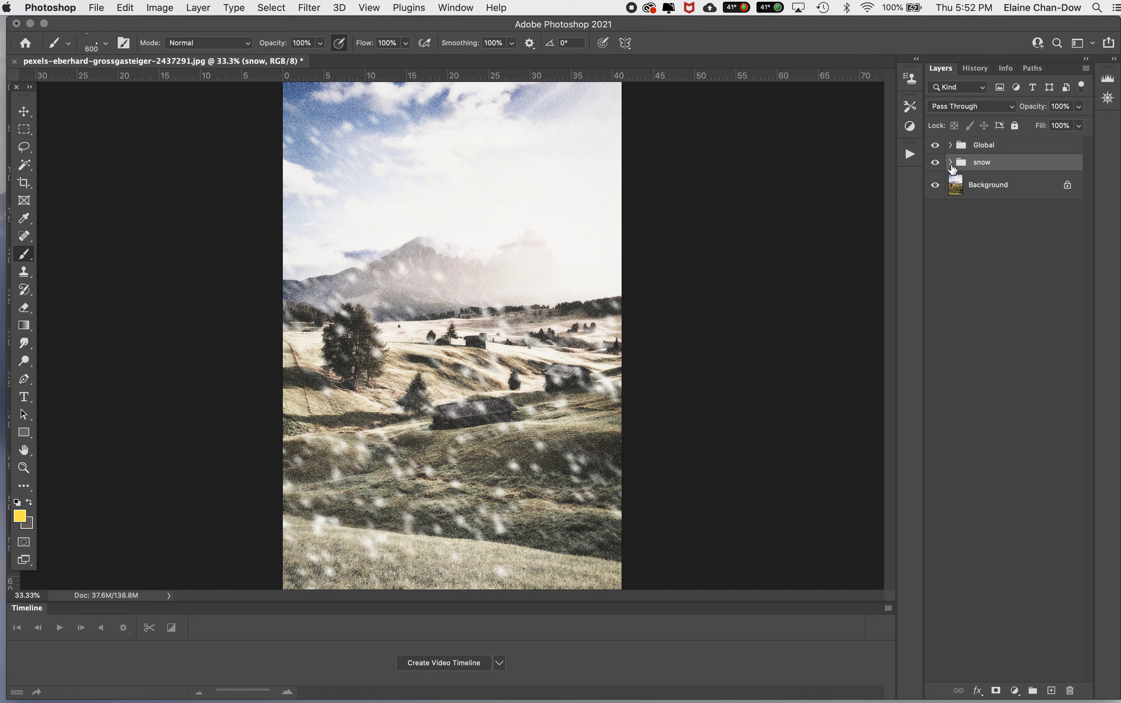
Hide the "snow" and "Global" groups to compare with the original photo, and show both again
{"action": "left_click_drag", "start_coordinate": [935, 163], "coordinate": [935, 146]}
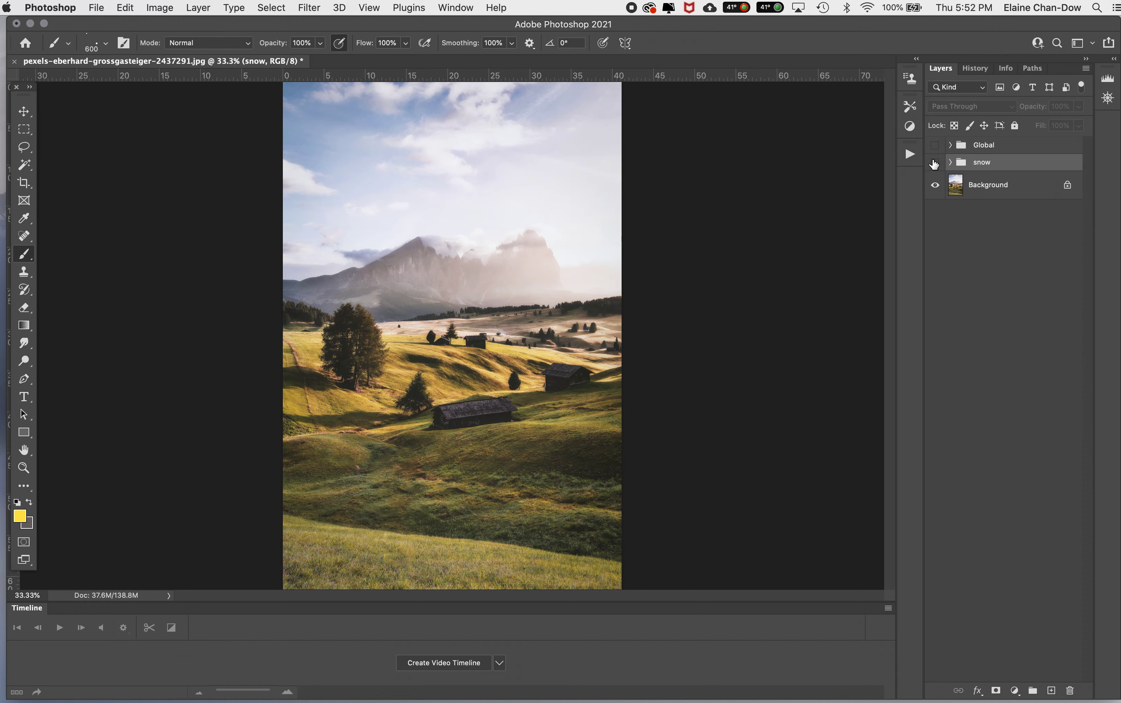
{"action": "left_click_drag", "start_coordinate": [935, 163], "coordinate": [936, 147]}
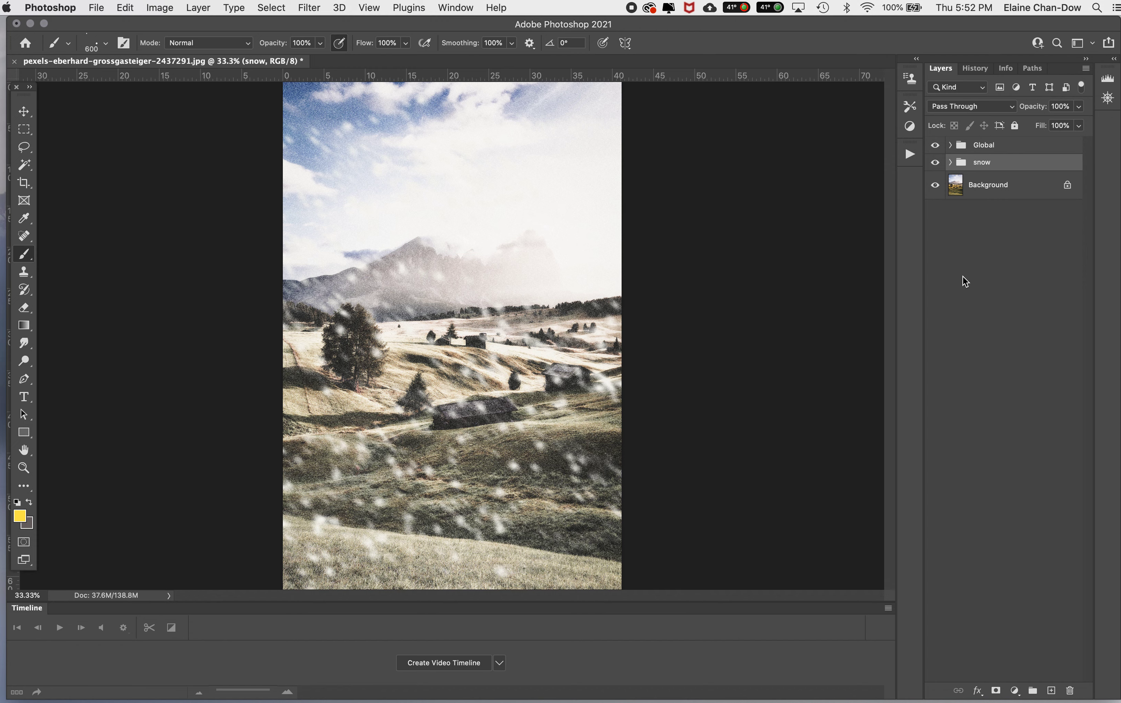
{"action": "key", "text": "super+shift+5"}
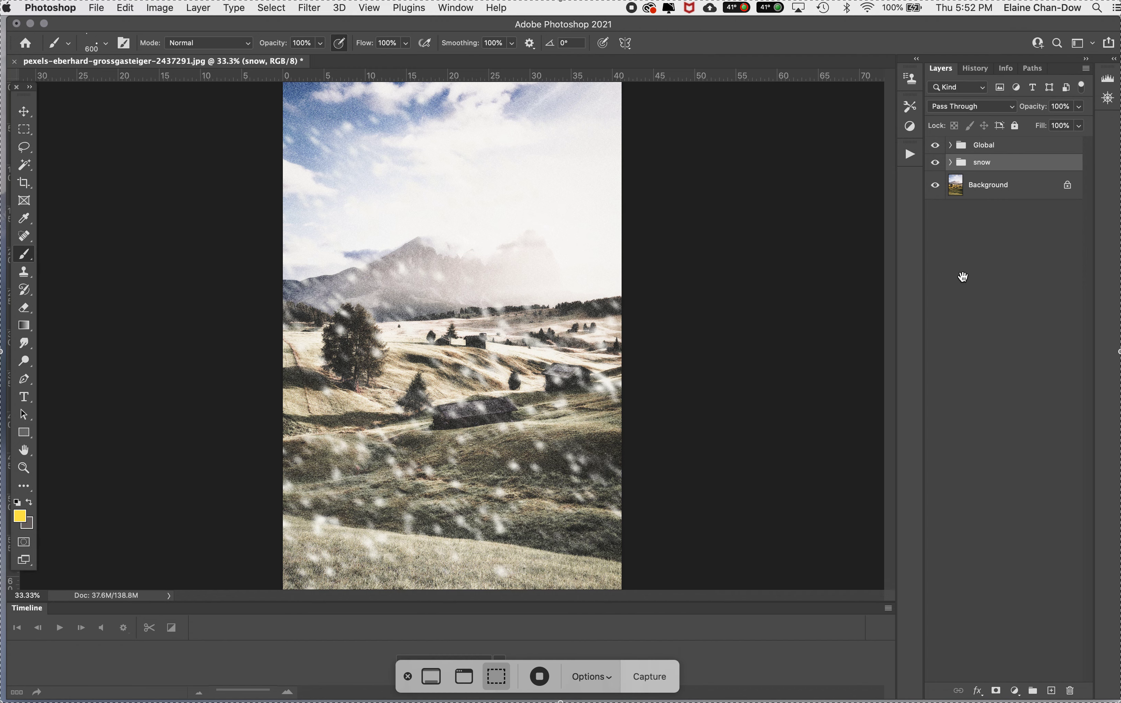